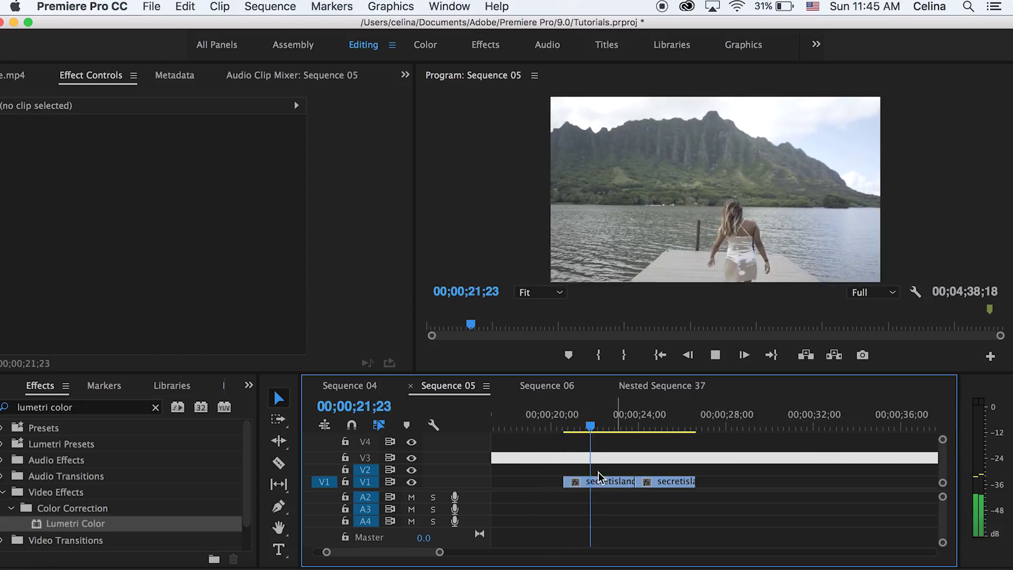
Find the Fast Blur effect and apply it to the secretisland21.MP4 clip on track V1.
{"action": "left_click", "coordinate": [564, 426]}
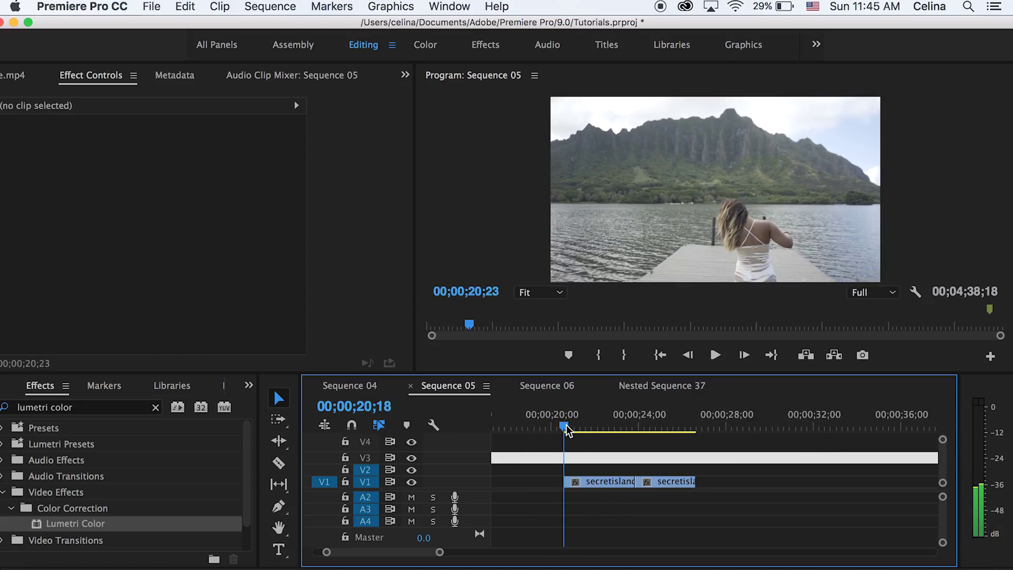
{"action": "left_click_drag", "start_coordinate": [566, 430], "coordinate": [568, 430]}
{"action": "left_click", "coordinate": [581, 481]}
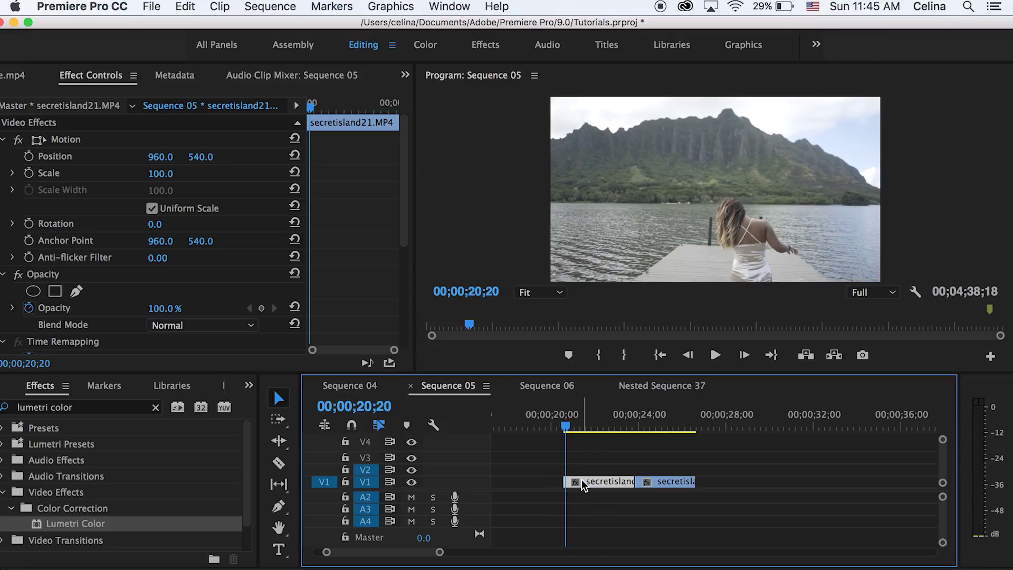
{"action": "left_click", "coordinate": [155, 408]}
{"action": "type", "text": "fast blur"}
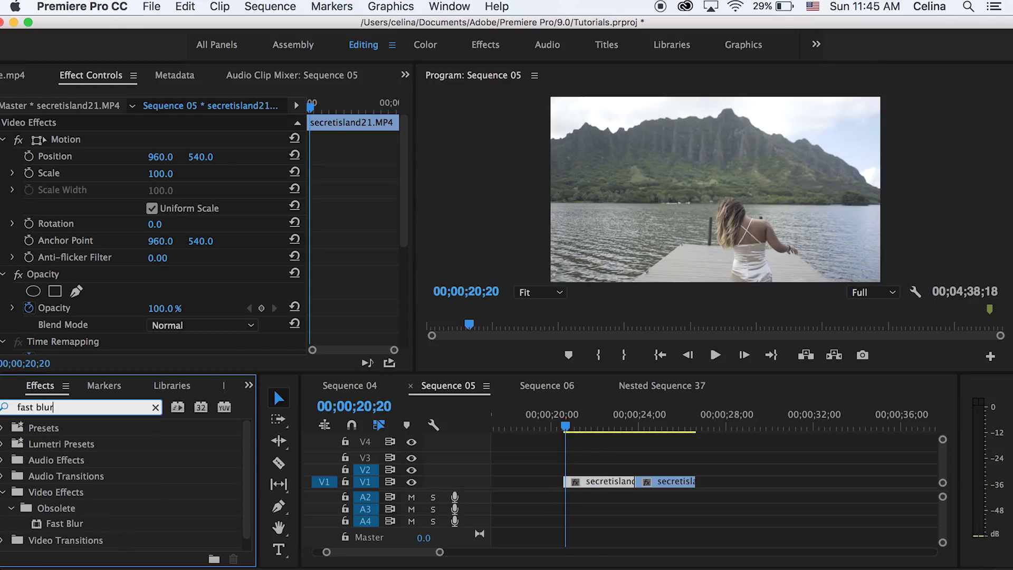
{"action": "left_click_drag", "start_coordinate": [53, 524], "coordinate": [575, 480]}
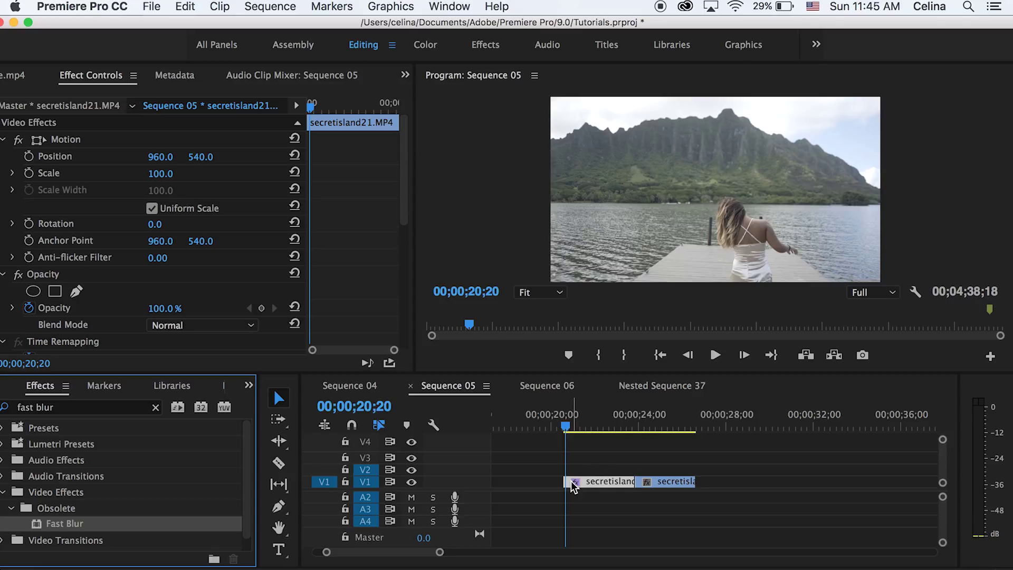
Keyframe Blurriness at 0 at the start of secretisland21.MP4 and 21 at 00;00;20;27, and enable Repeat Edge Pixels.
{"action": "scroll", "coordinate": [320, 206], "scroll_direction": "down", "scroll_amount": 10}
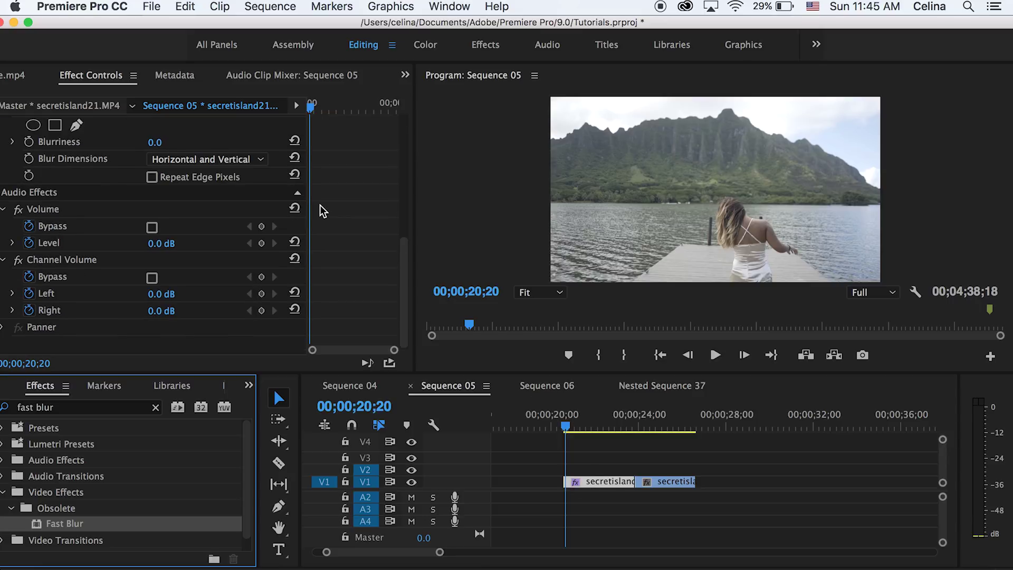
{"action": "left_click", "coordinate": [309, 105]}
{"action": "left_click", "coordinate": [28, 141]}
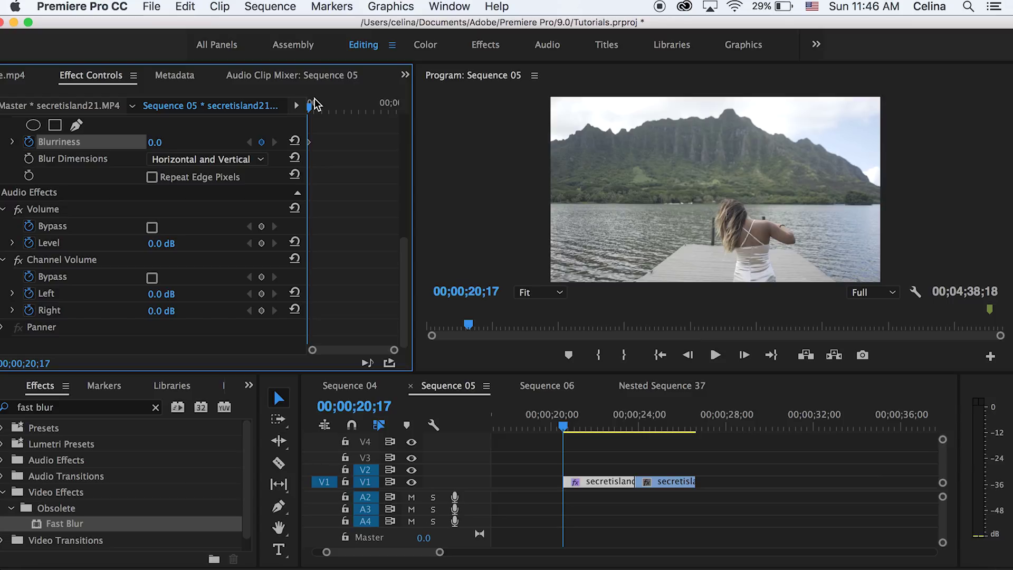
{"action": "left_click", "coordinate": [315, 105]}
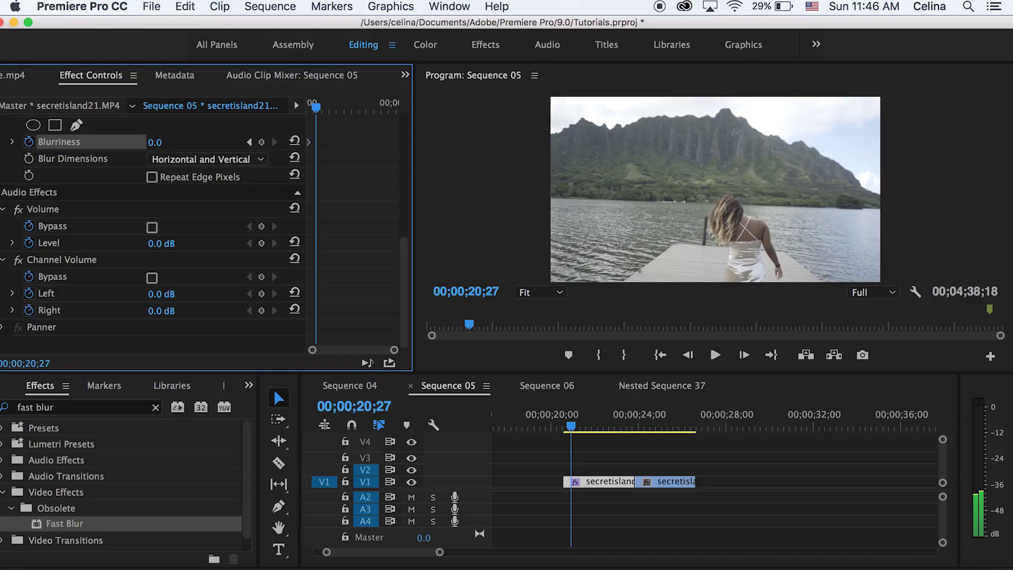
{"action": "left_click_drag", "start_coordinate": [156, 142], "coordinate": [174, 142]}
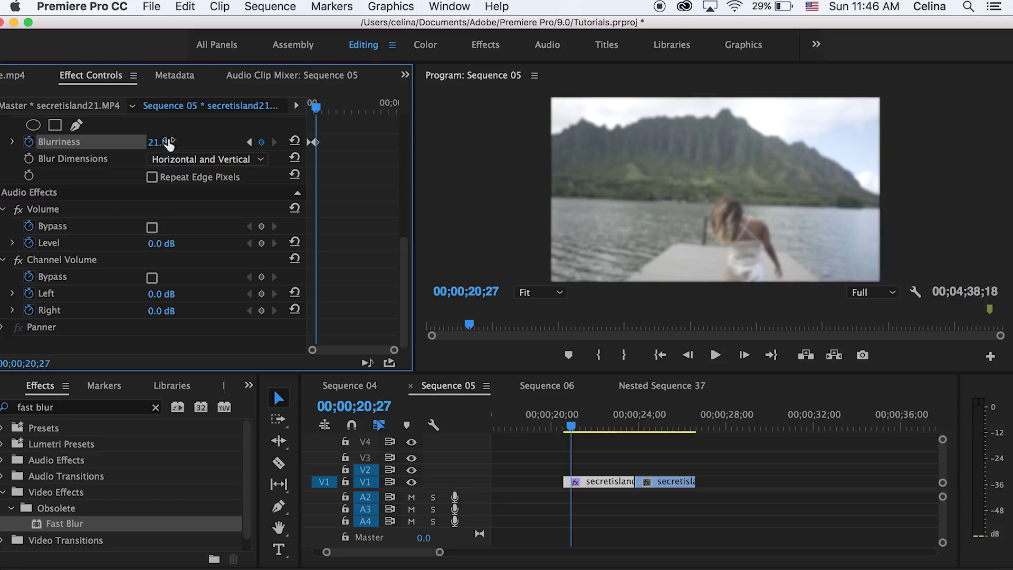
{"action": "left_click", "coordinate": [152, 177]}
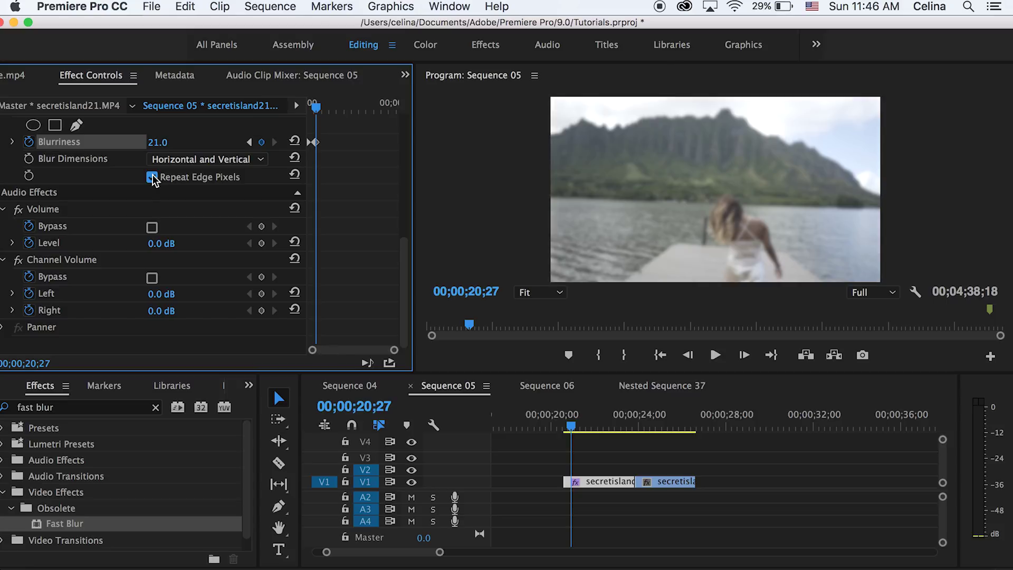
Add a Blurriness keyframe of 0 to the clip at 00;00;21;07.
{"action": "key", "text": "space"}
{"action": "left_click", "coordinate": [159, 141]}
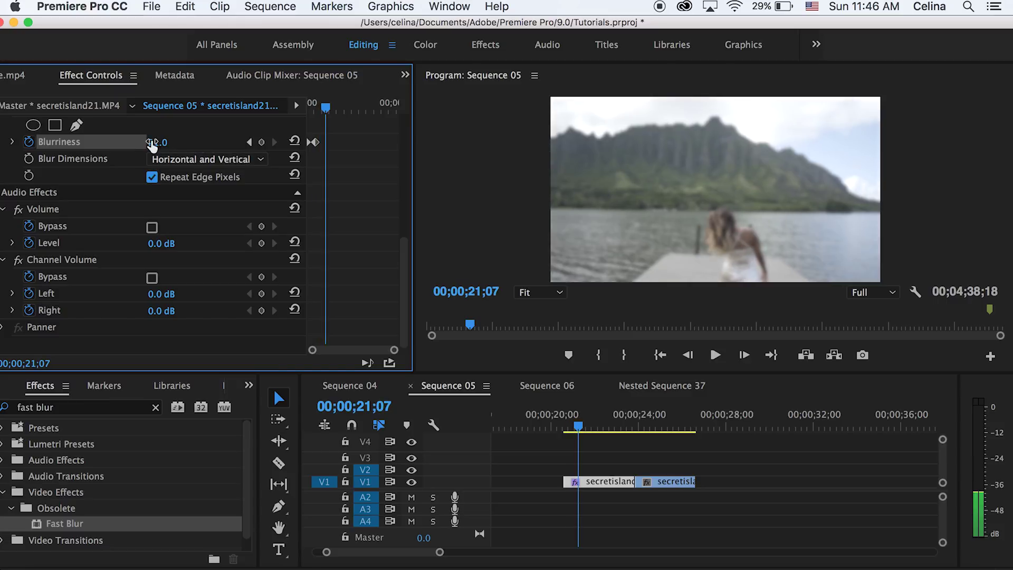
{"action": "type", "text": "0"}
{"action": "key", "text": "Return"}
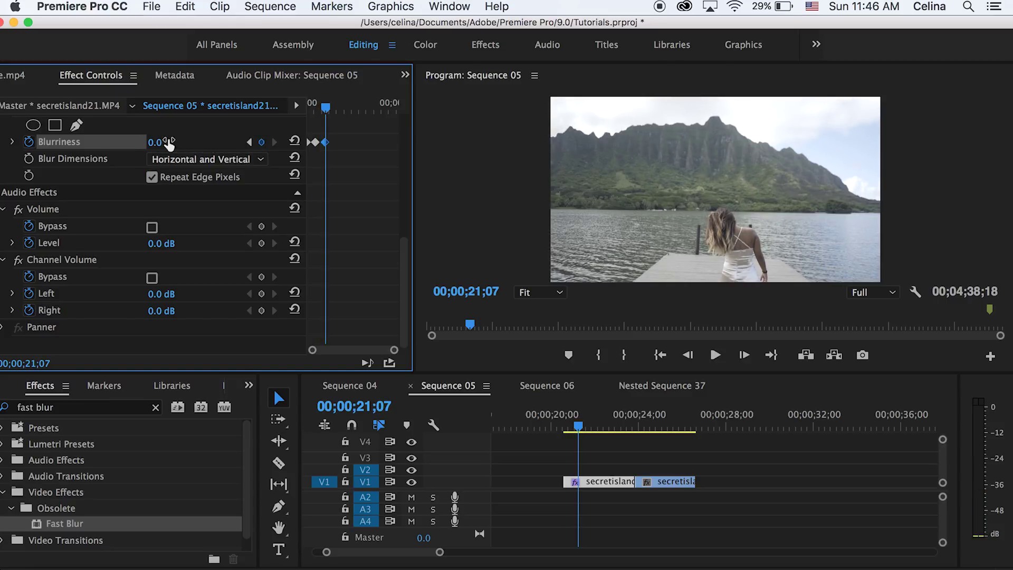
Add a Blurriness keyframe of 23 to the clip at 00;00;21;17.
{"action": "key", "text": "shift+Right"}
{"action": "key", "text": "shift+Right"}
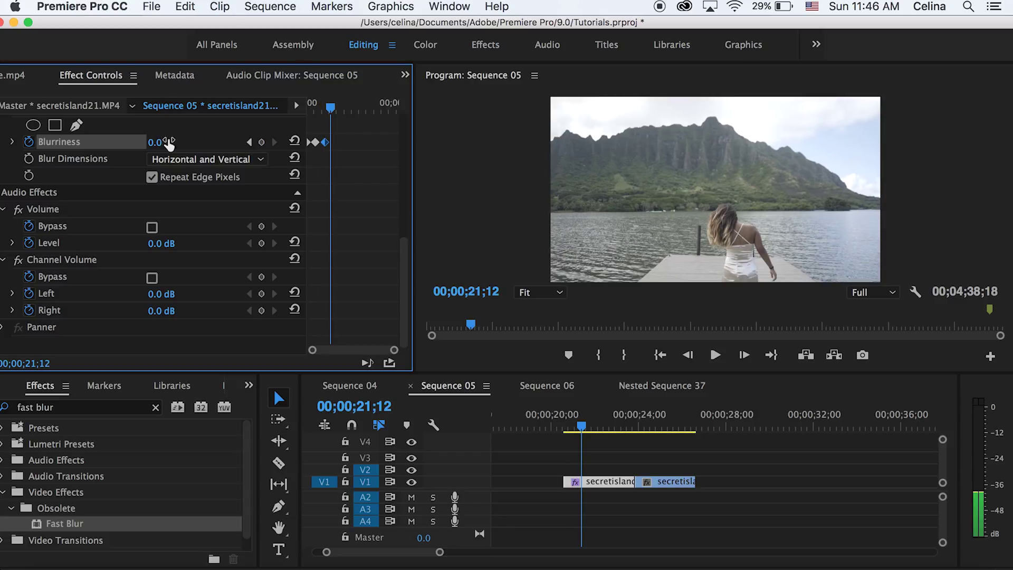
{"action": "left_click", "coordinate": [159, 142]}
{"action": "type", "text": "25"}
{"action": "key", "text": "Return"}
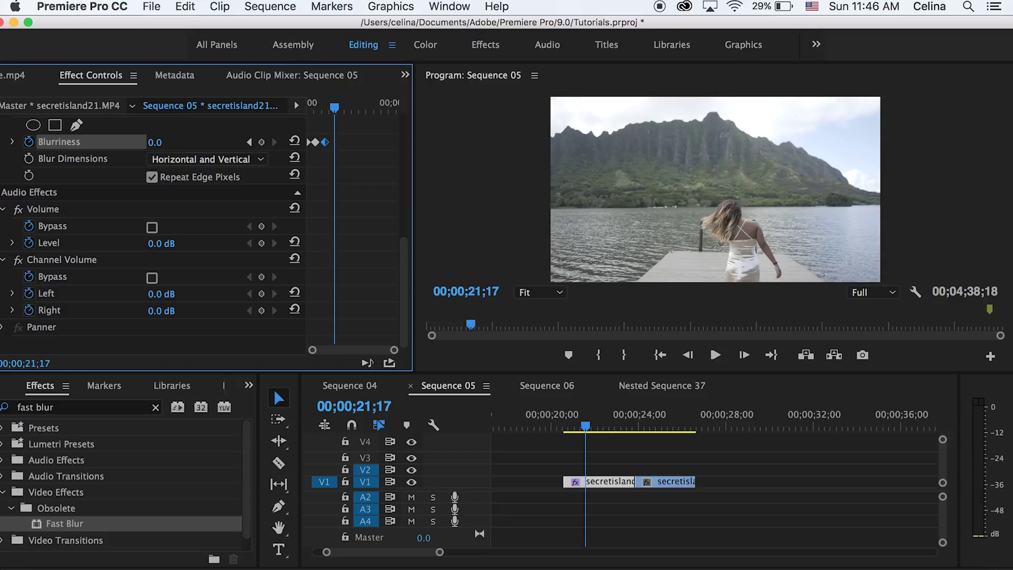
{"action": "left_click_drag", "start_coordinate": [153, 142], "coordinate": [159, 142]}
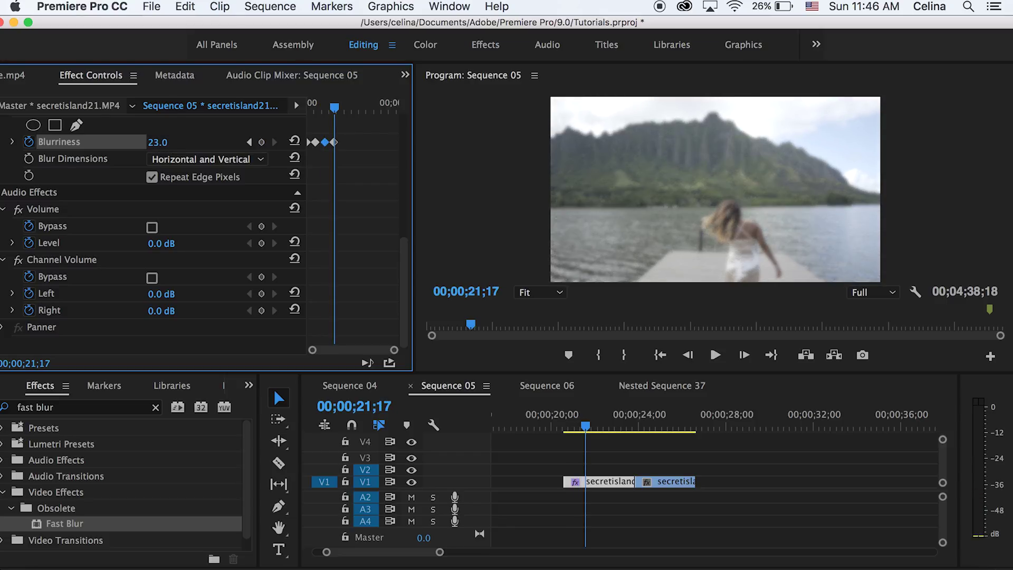
Advance ten frames past the last keyframe and reduce Blurriness to 6 there.
{"action": "key", "text": "shift+Right"}
{"action": "key", "text": "shift+Right"}
{"action": "left_click_drag", "start_coordinate": [167, 142], "coordinate": [154, 141]}
Play the clip from its start several times to check the animated blur.
{"action": "left_click_drag", "start_coordinate": [346, 108], "coordinate": [254, 105]}
{"action": "key", "text": "space"}
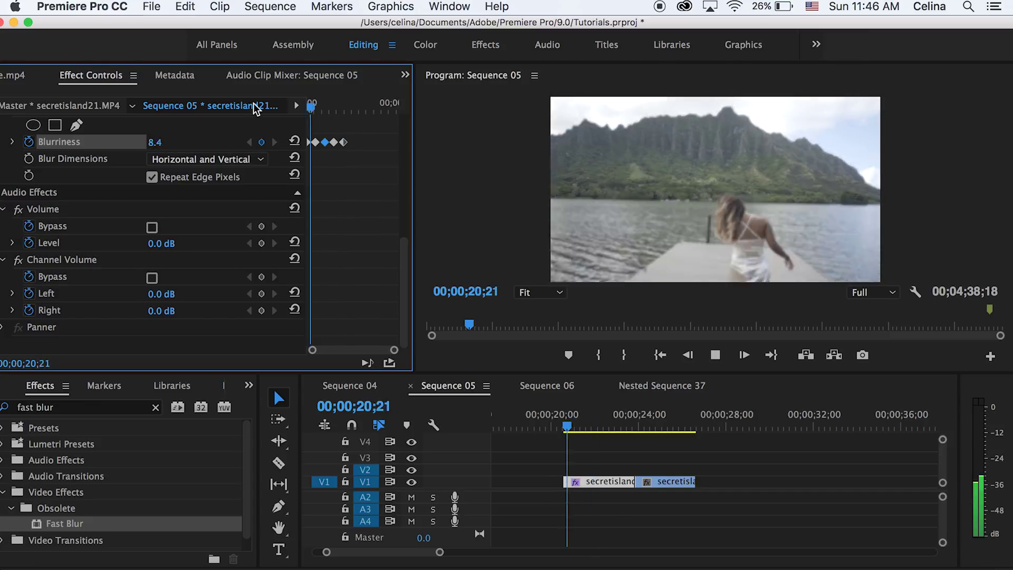
{"action": "left_click_drag", "start_coordinate": [381, 106], "coordinate": [269, 103]}
{"action": "key", "text": "space"}
{"action": "left_click_drag", "start_coordinate": [361, 105], "coordinate": [274, 103]}
{"action": "key", "text": "space"}
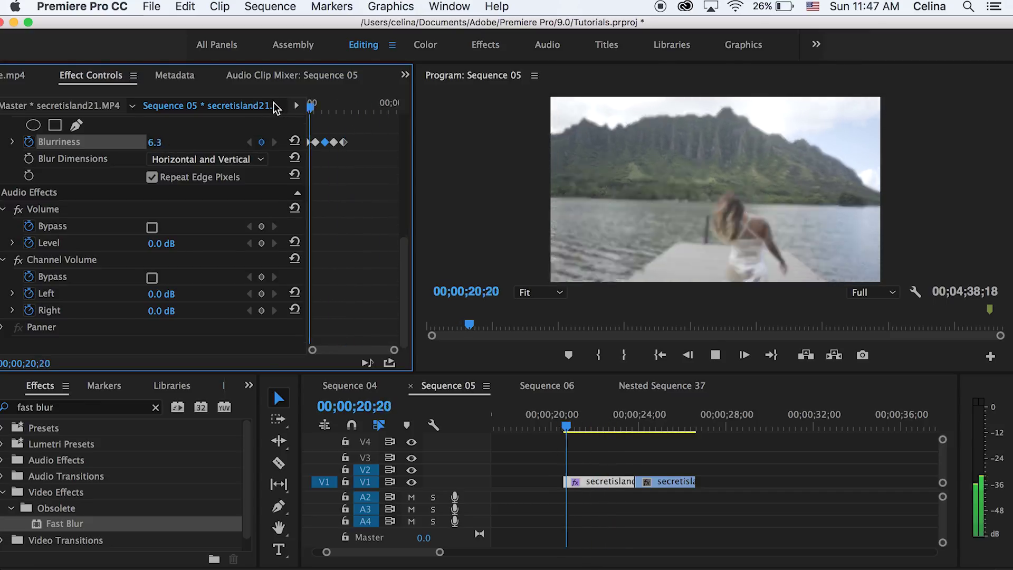
{"action": "key", "text": "space"}
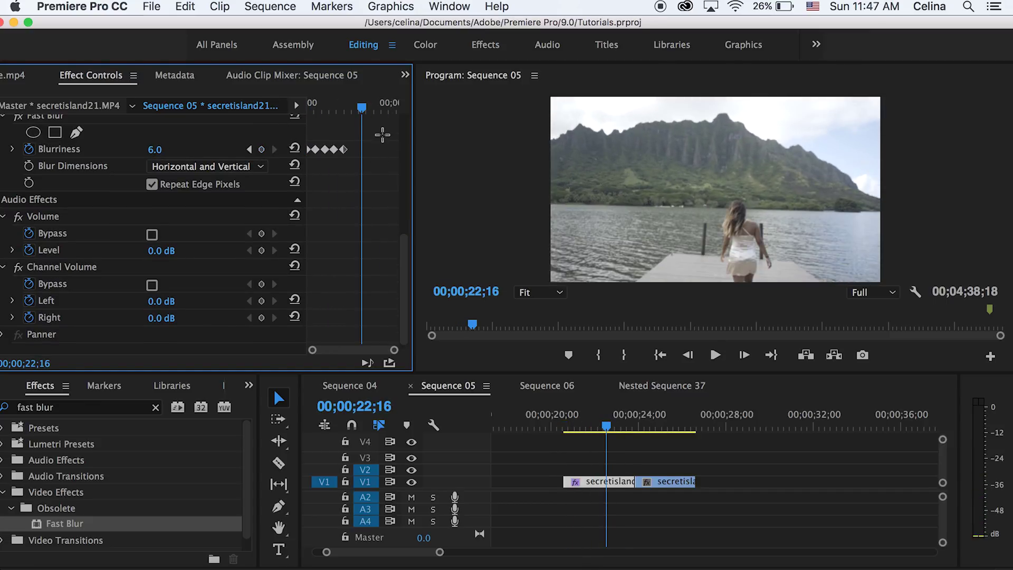
Paste the copied Blurriness keyframes at 00;00;22;16, play back the result and save the project.
{"action": "key", "text": "super+v"}
{"action": "left_click_drag", "start_coordinate": [360, 105], "coordinate": [263, 89]}
{"action": "key", "text": "space"}
{"action": "key", "text": "space"}
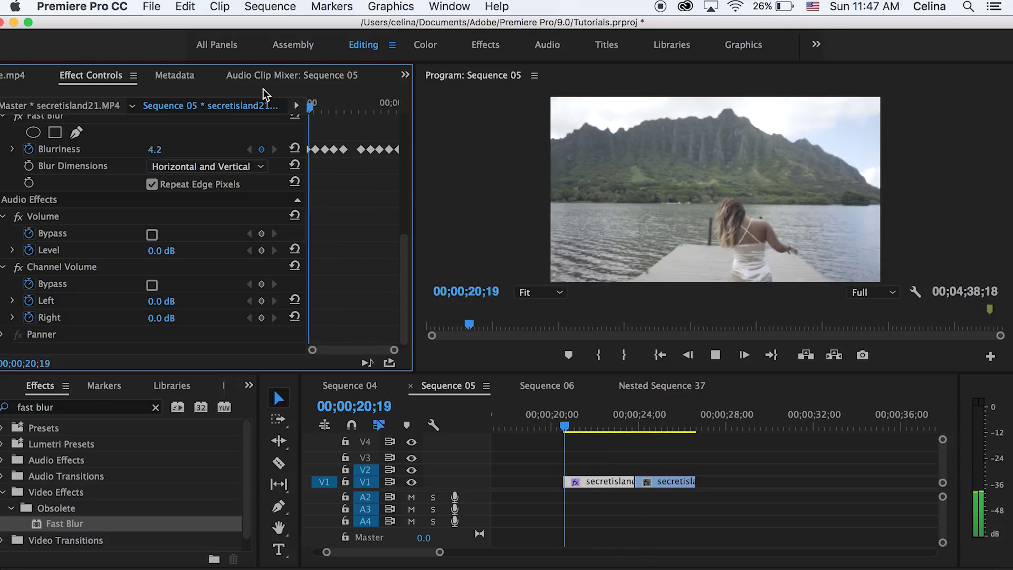
{"action": "key", "text": "ctrl+s"}
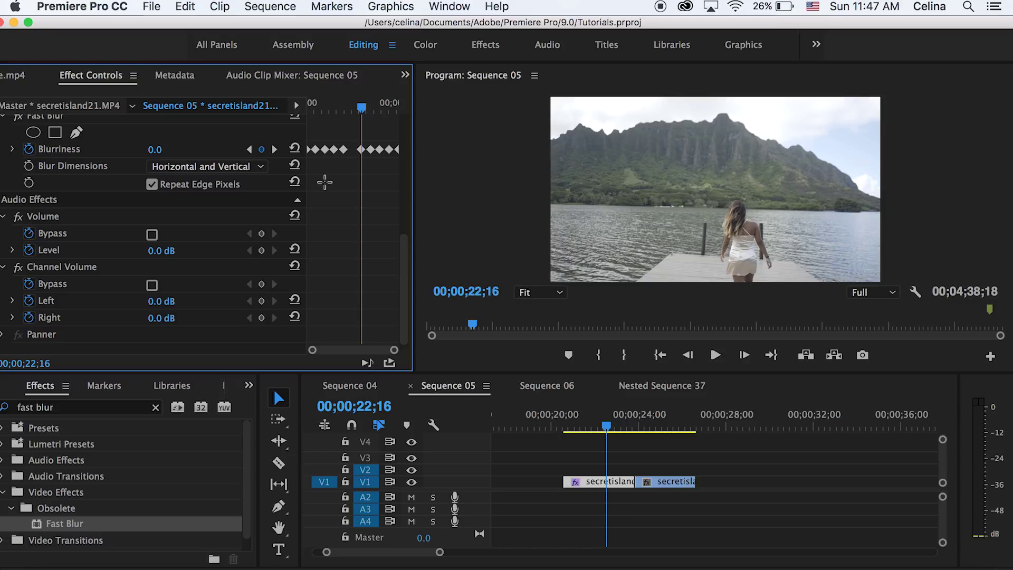
Save the keyframed Fast Blur effect as a preset named "Blur Unblur Preset" with the Scale type.
{"action": "scroll", "coordinate": [322, 175], "scroll_direction": "up", "scroll_amount": 4}
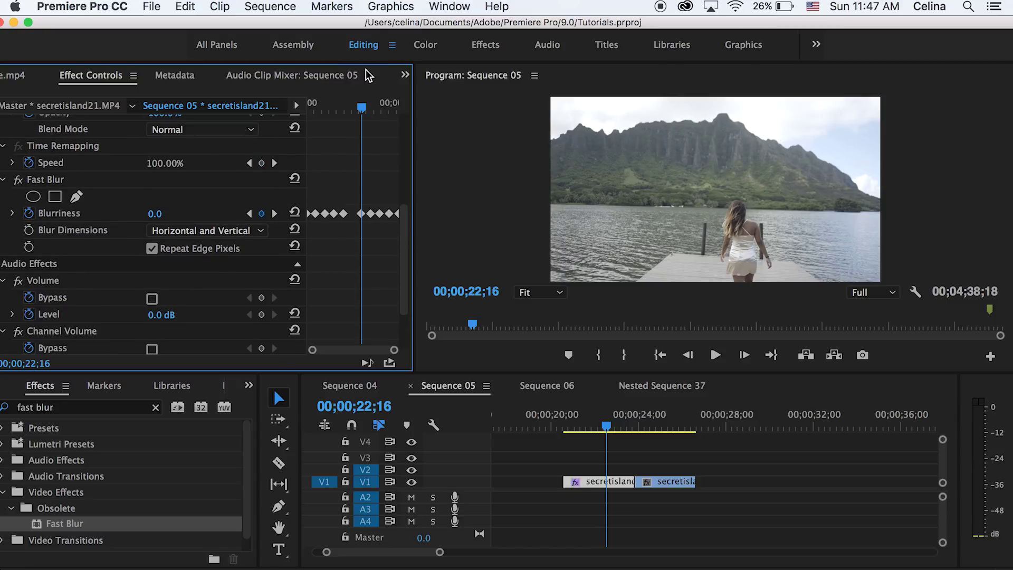
{"action": "left_click", "coordinate": [46, 182]}
{"action": "right_click", "coordinate": [47, 185]}
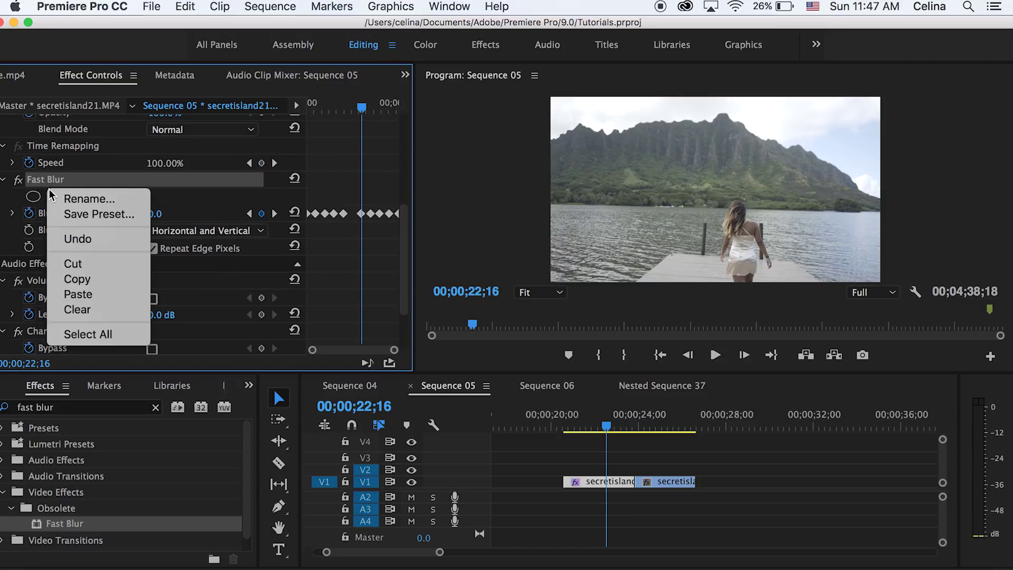
{"action": "left_click", "coordinate": [58, 214]}
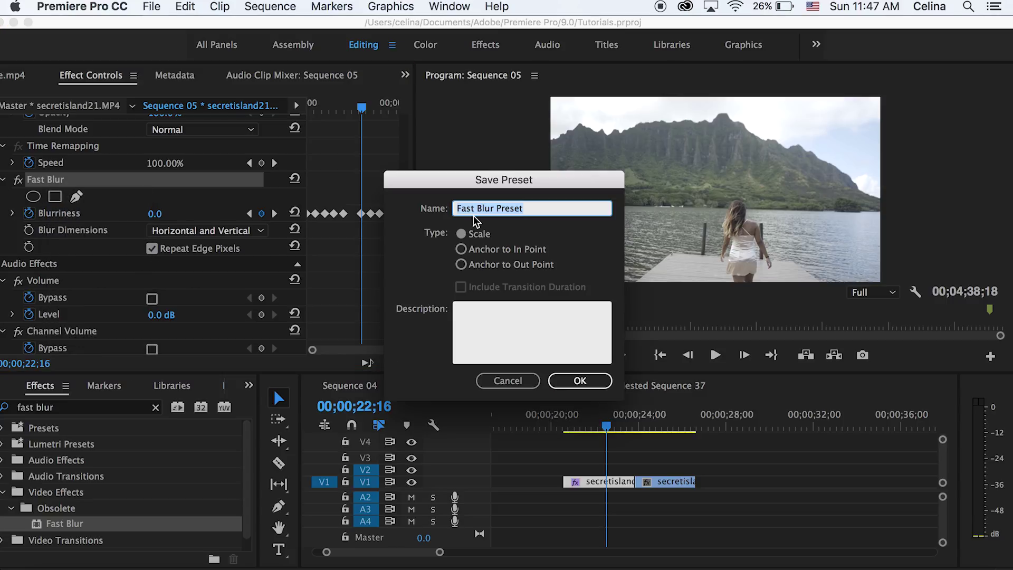
{"action": "type", "text": "Blur"}
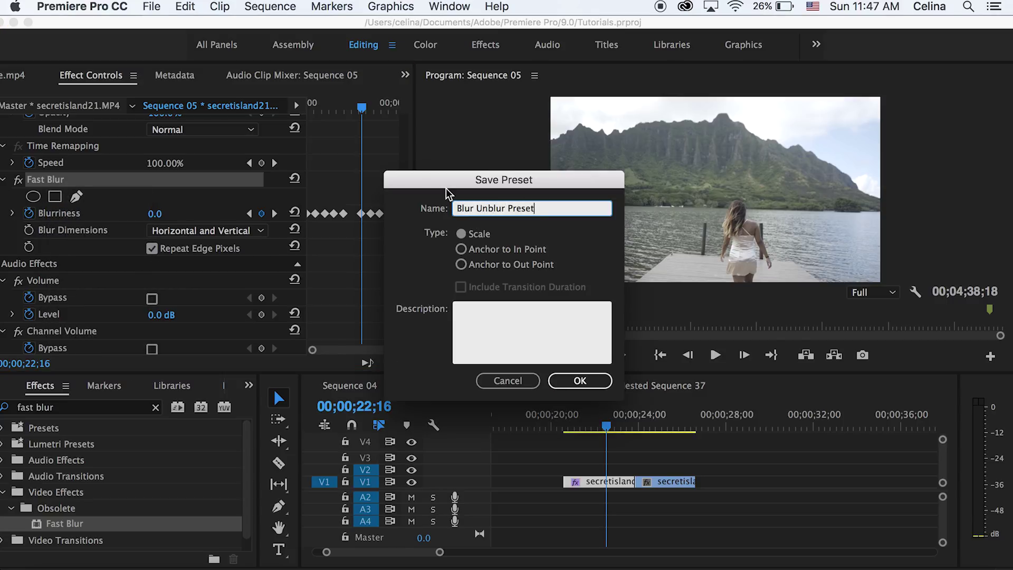
{"action": "key", "text": "Return"}
Play the blurred secretisland21.MP4 clip in the sequence to review the blur and unblur effect.
{"action": "left_click", "coordinate": [606, 464]}
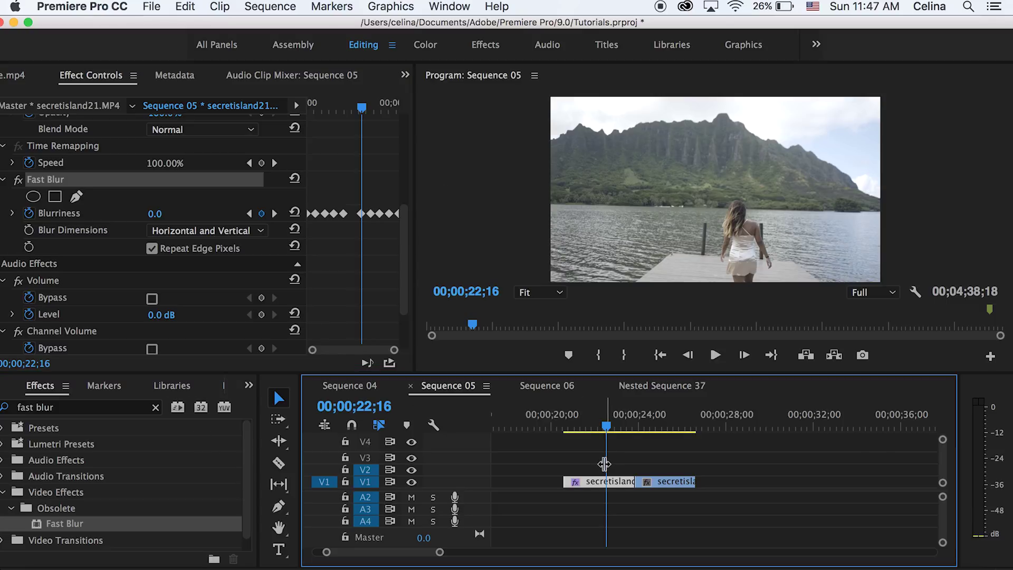
{"action": "left_click", "coordinate": [579, 424]}
{"action": "key", "text": "space"}
{"action": "key", "text": "space"}
{"action": "left_click", "coordinate": [572, 424]}
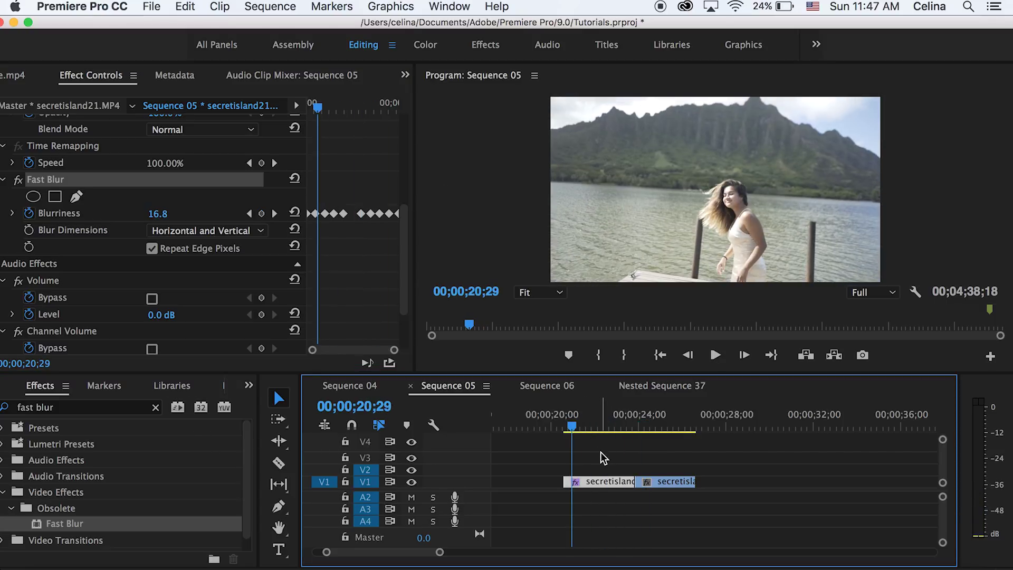
{"action": "left_click", "coordinate": [600, 452]}
{"action": "left_click", "coordinate": [590, 481]}
{"action": "key", "text": "space"}
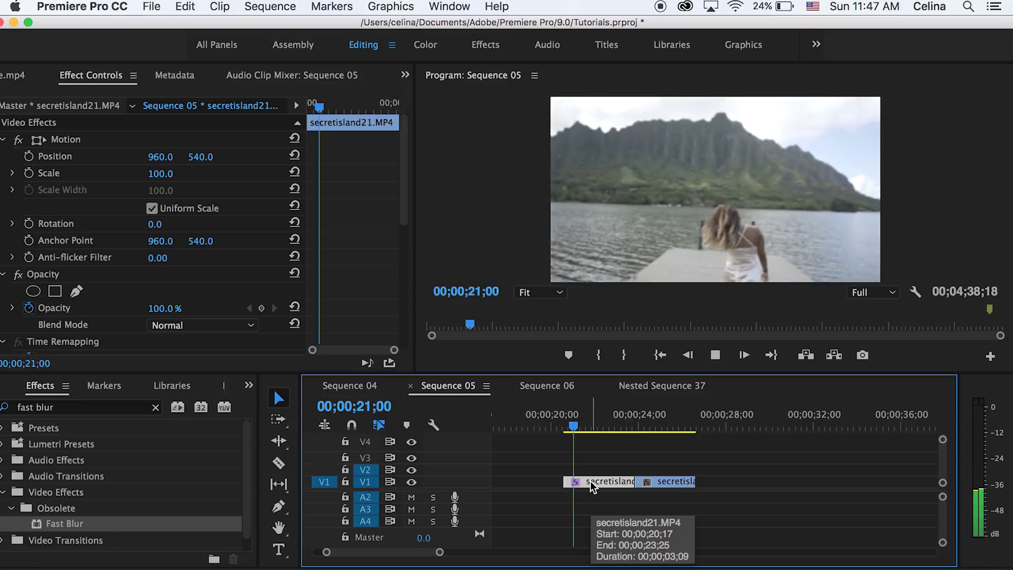
{"action": "key", "text": "space"}
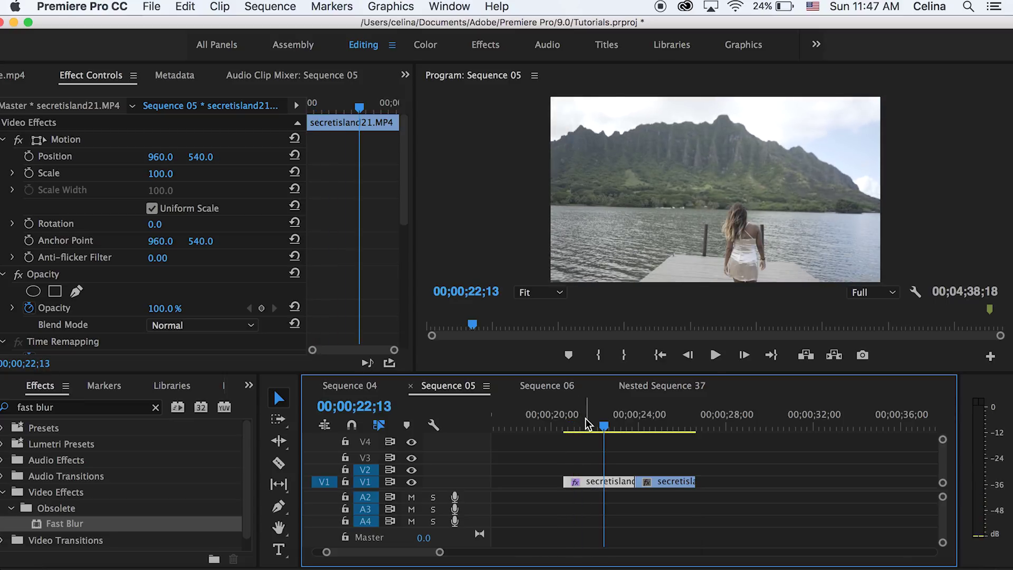
Split the secretisland21.MP4 clip at 00;00;22;20.
{"action": "left_click_drag", "start_coordinate": [586, 417], "coordinate": [609, 417]}
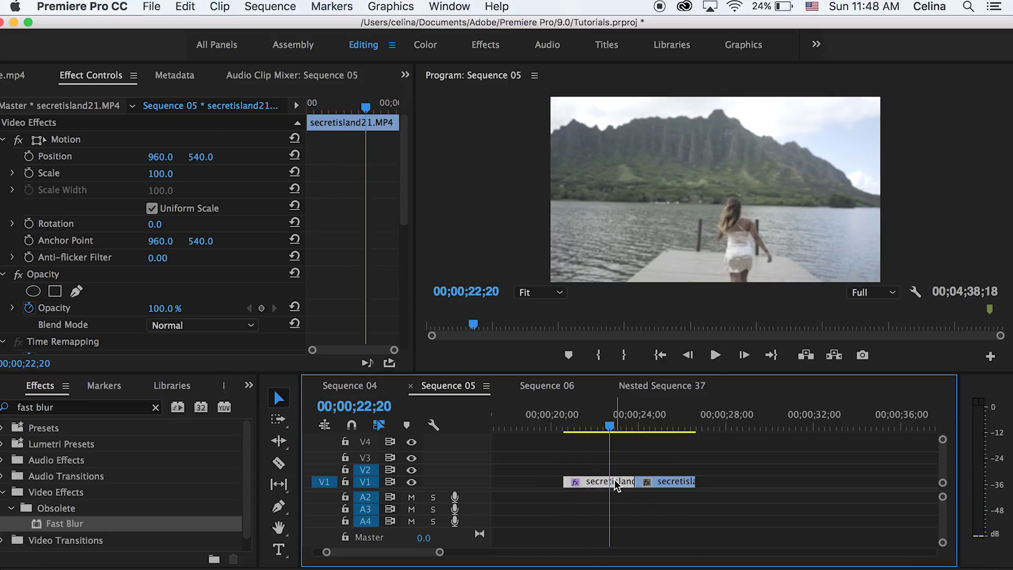
{"action": "key", "text": "="}
{"action": "key", "text": "c"}
{"action": "left_click", "coordinate": [603, 482]}
{"action": "key", "text": "v"}
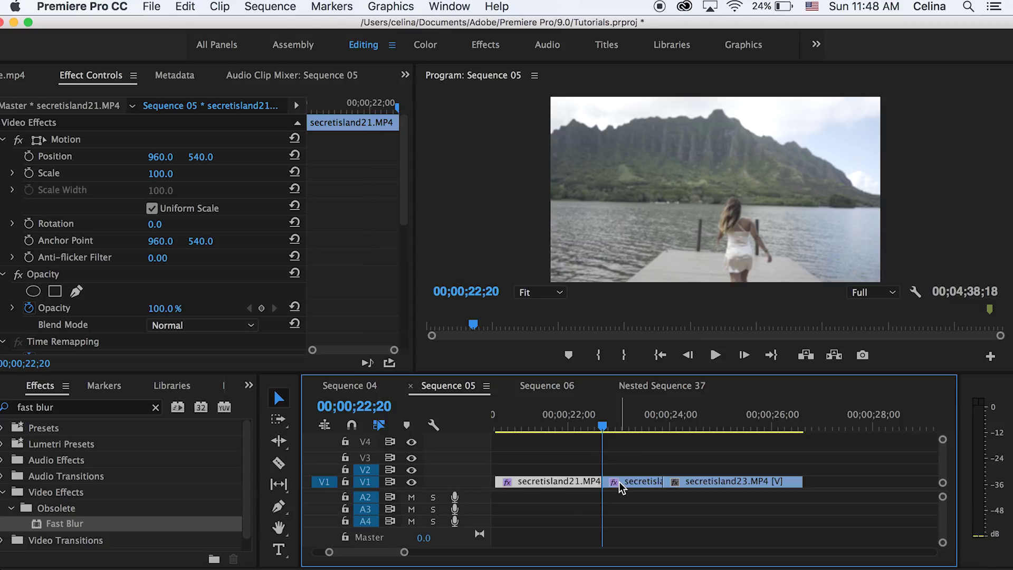
Delete the Fast Blur effect from the second secretisland21.MP4 segment after the cut.
{"action": "left_click", "coordinate": [620, 484]}
{"action": "key", "text": "space"}
{"action": "key", "text": "space"}
{"action": "scroll", "coordinate": [380, 265], "scroll_direction": "down", "scroll_amount": 5}
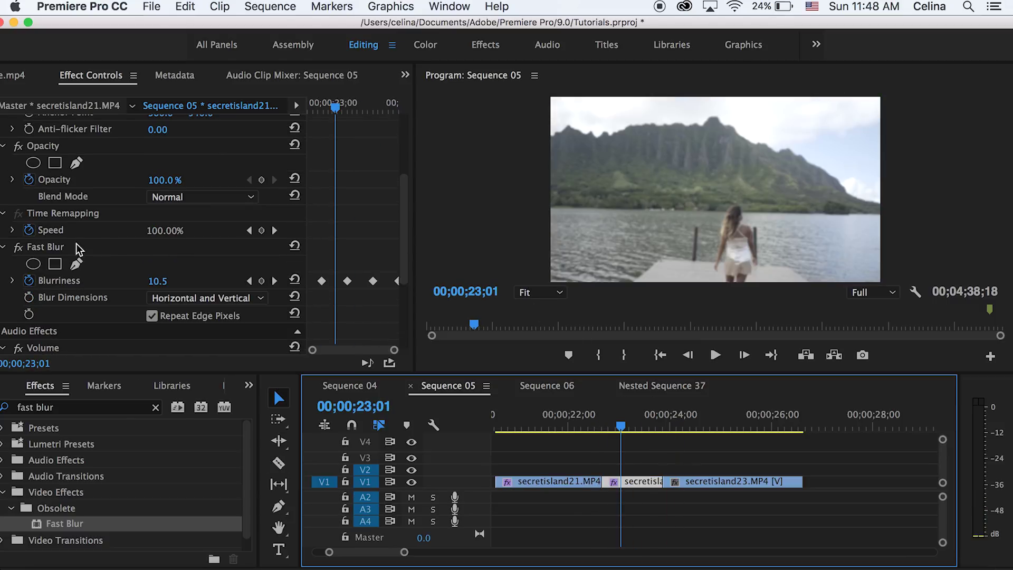
{"action": "left_click", "coordinate": [55, 246]}
{"action": "key", "text": "backslash"}
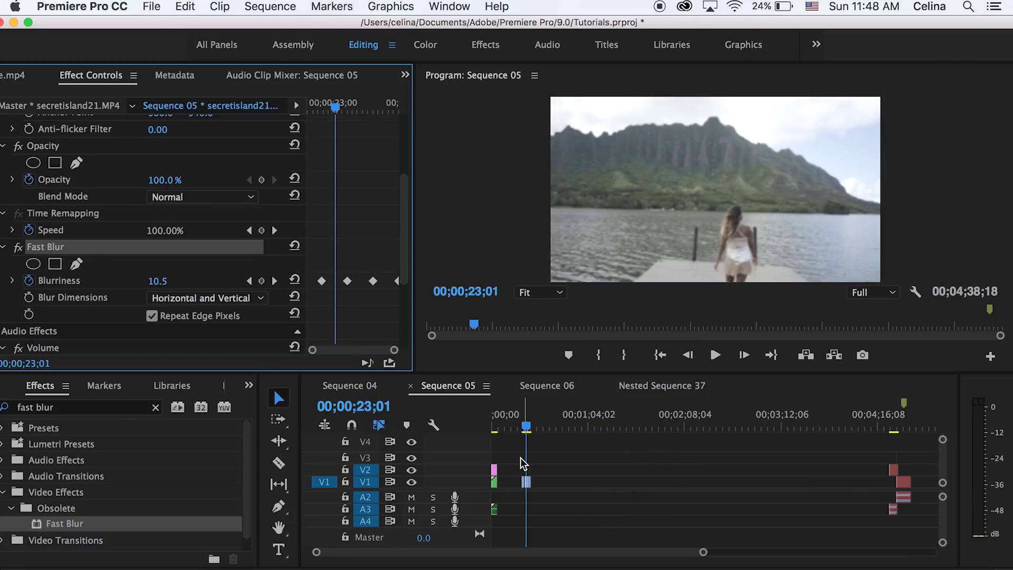
{"action": "key", "text": "backslash"}
{"action": "left_click", "coordinate": [55, 246]}
{"action": "key", "text": "Delete"}
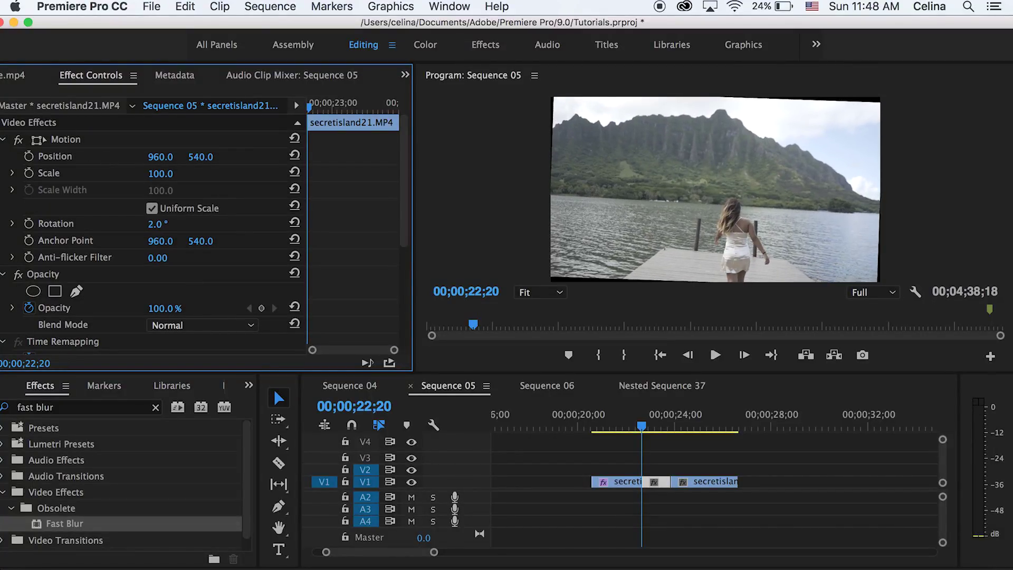
Set the Scale of the second secretisland21.MP4 segment to 106.
{"action": "left_click", "coordinate": [168, 173]}
{"action": "type", "text": "102"}
{"action": "key", "text": "Return"}
{"action": "left_click_drag", "start_coordinate": [168, 173], "coordinate": [171, 173]}
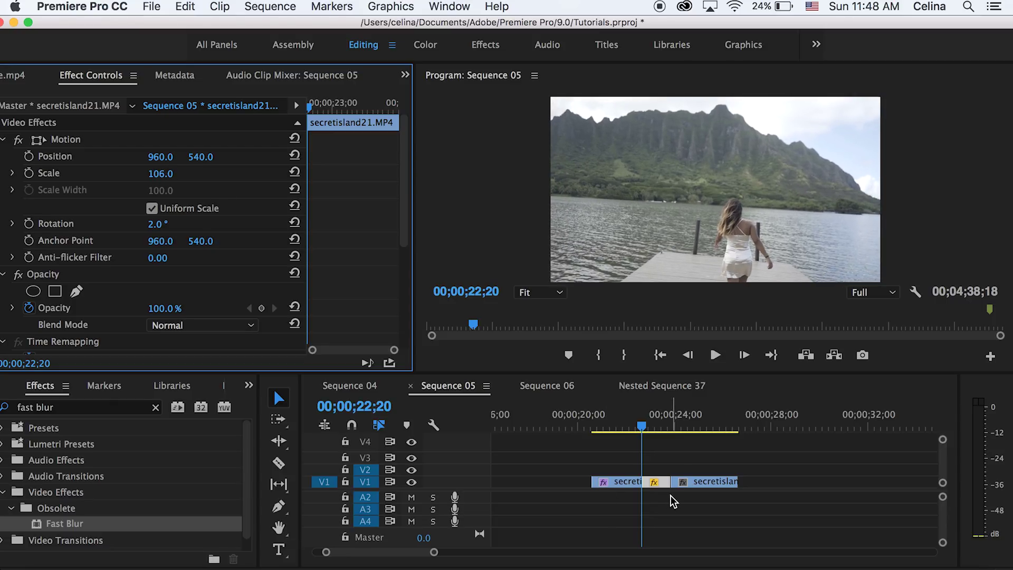
Split the second secretisland21.MP4 segment at 00;00;22;22.
{"action": "scroll", "coordinate": [648, 474], "scroll_direction": "up", "scroll_amount": 3, "text": "alt"}
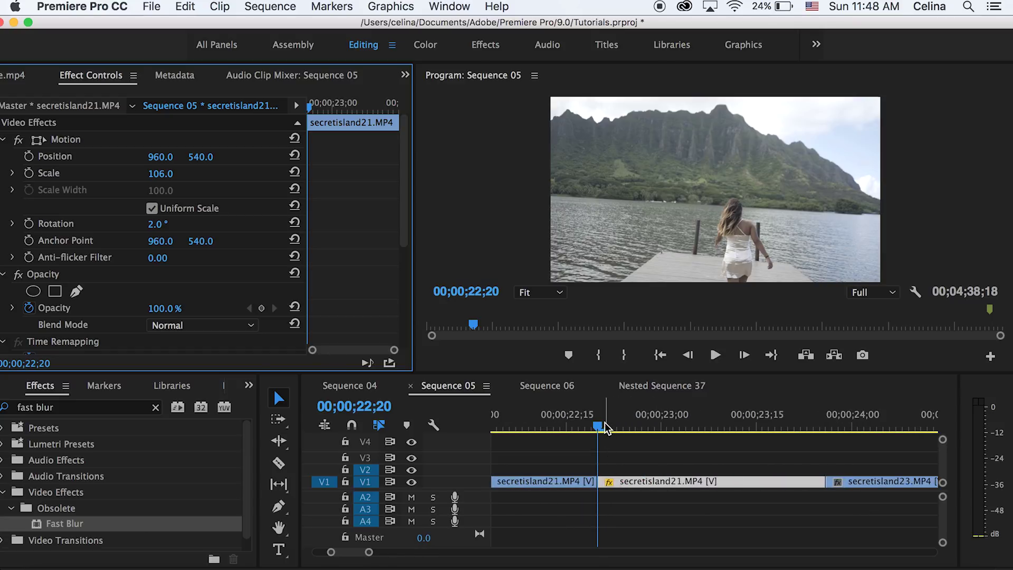
{"action": "key", "text": "equal"}
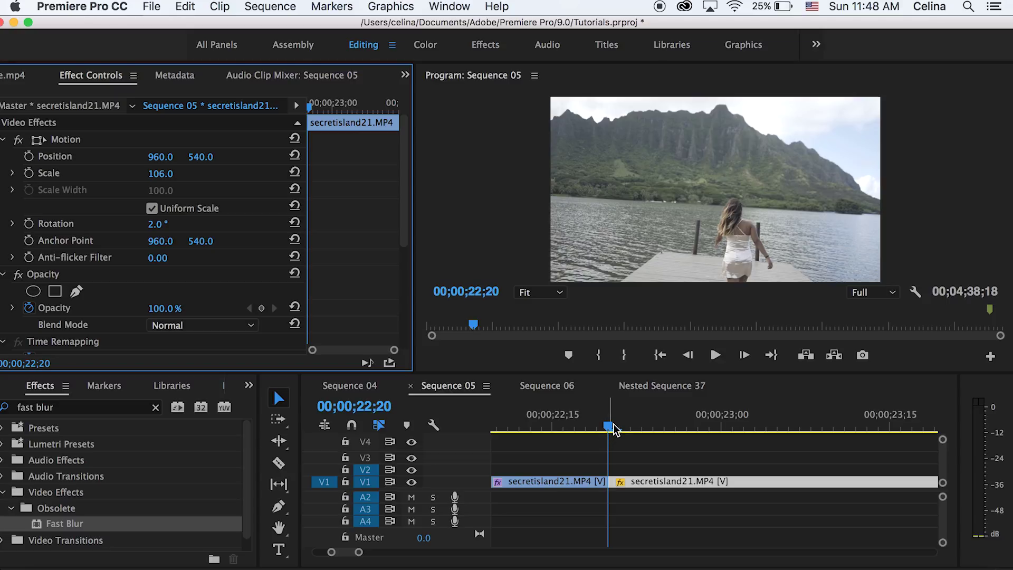
{"action": "left_click_drag", "start_coordinate": [618, 422], "coordinate": [632, 422]}
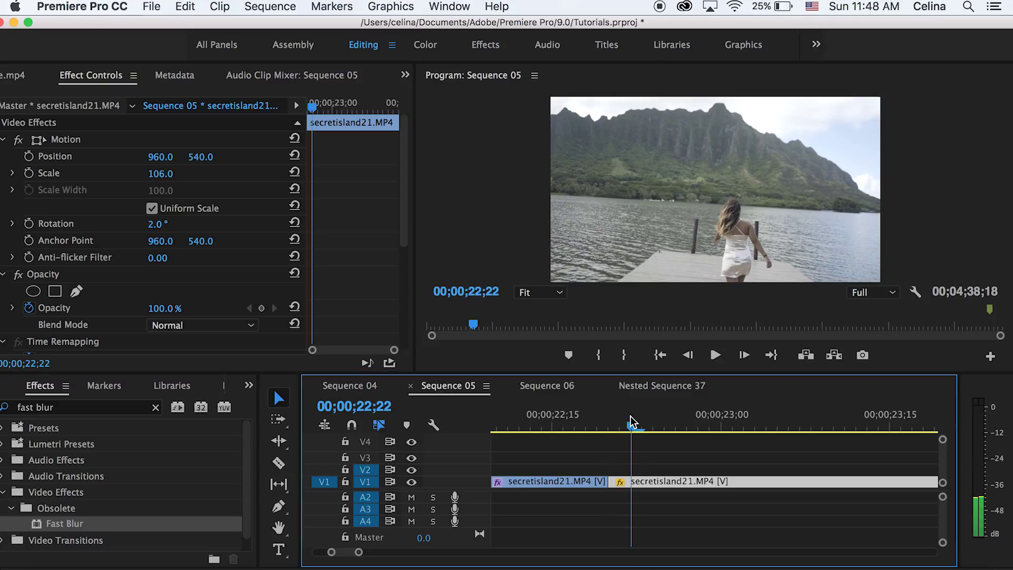
{"action": "key", "text": "c"}
{"action": "left_click", "coordinate": [634, 482]}
{"action": "key", "text": "v"}
{"action": "key", "text": "="}
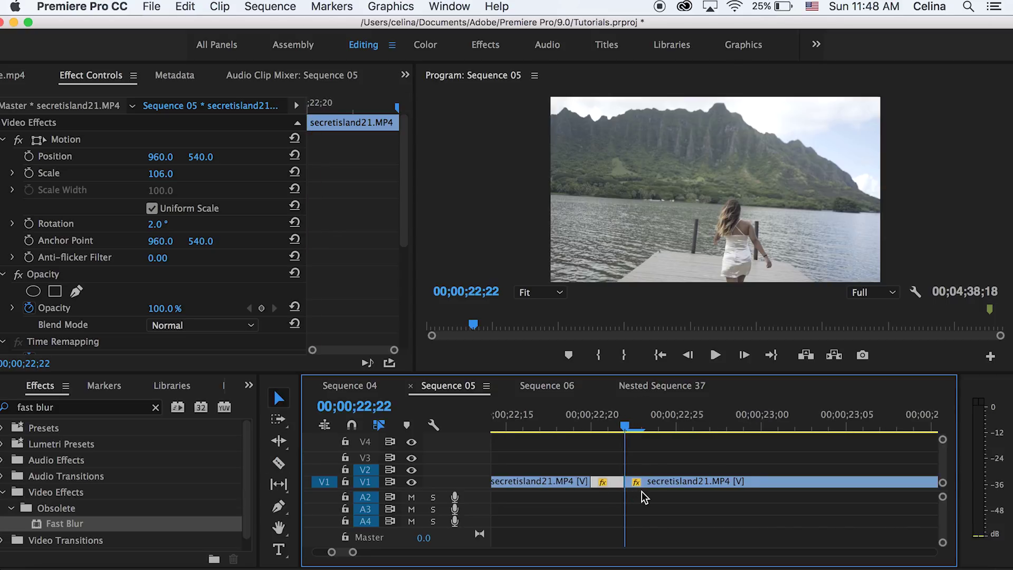
Split the remaining secretisland21.MP4 clip at 00;00;22;24.
{"action": "left_click_drag", "start_coordinate": [642, 425], "coordinate": [659, 426]}
{"action": "key", "text": "c"}
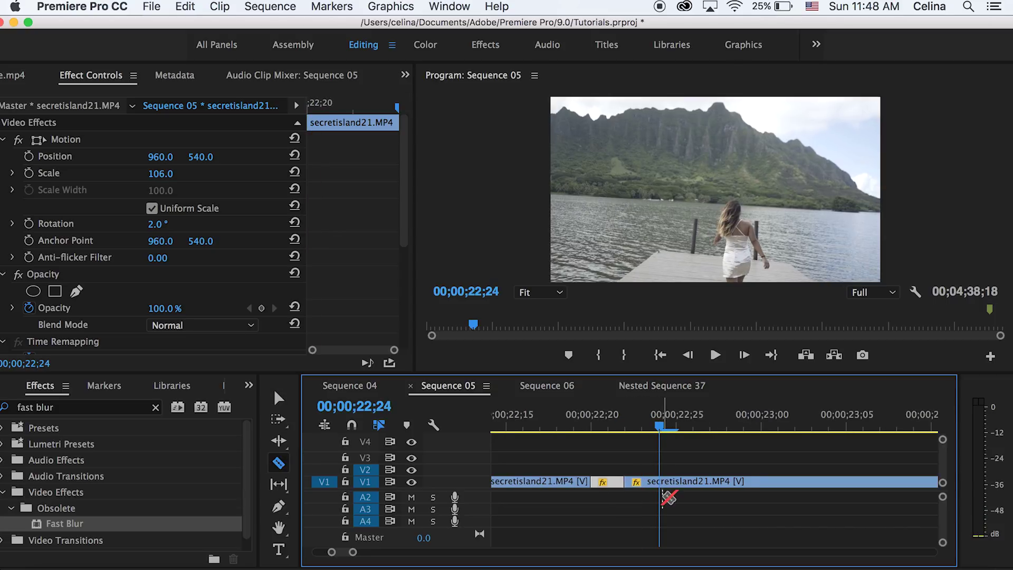
{"action": "left_click", "coordinate": [660, 481]}
{"action": "key", "text": "v"}
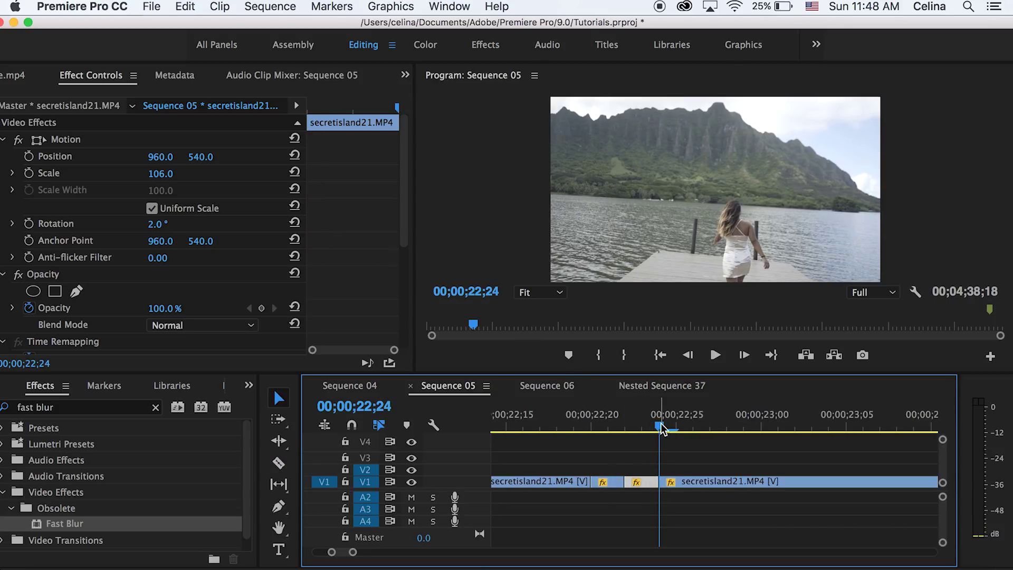
Set the Rotation of the short secretisland21.MP4 segment between 00;00;22;22 and 00;00;22;24 to -2.0°.
{"action": "left_click_drag", "start_coordinate": [650, 417], "coordinate": [640, 417]}
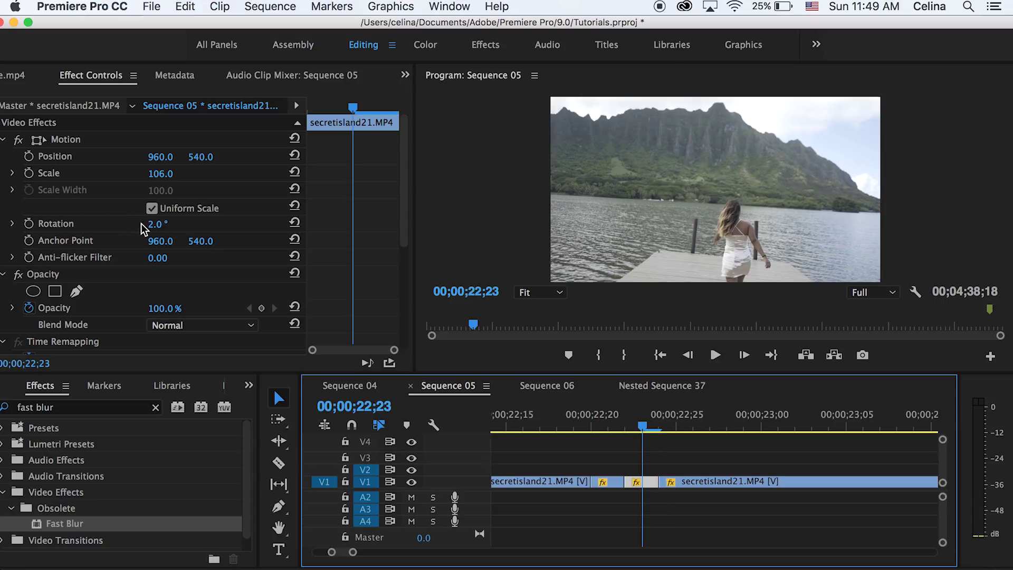
{"action": "left_click", "coordinate": [155, 224]}
{"action": "type", "text": "-2"}
{"action": "key", "text": "Return"}
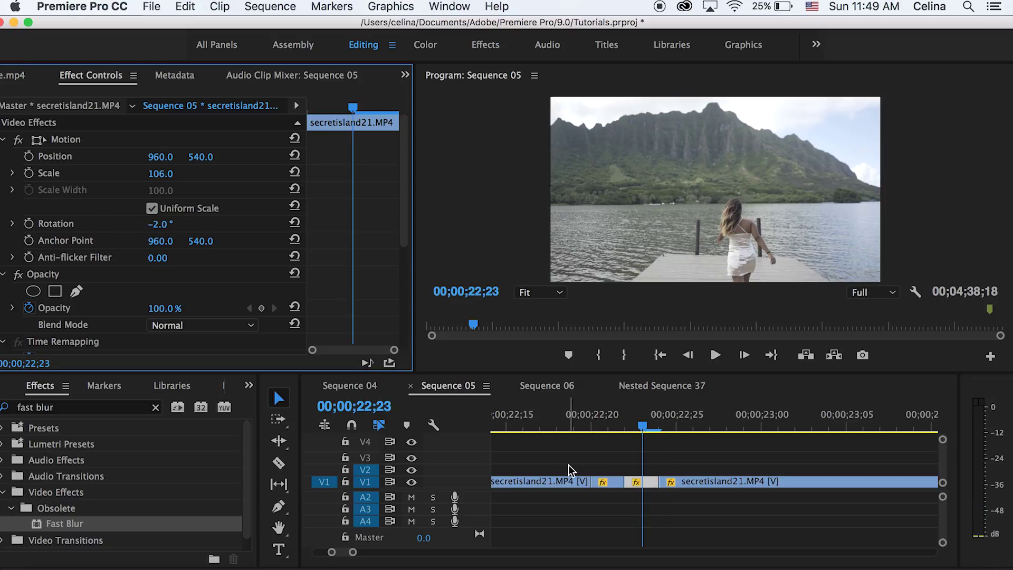
Split the remaining secretisland21.MP4 clip at 00;00;22;26.
{"action": "left_click_drag", "start_coordinate": [616, 426], "coordinate": [693, 427]}
{"action": "key", "text": "c"}
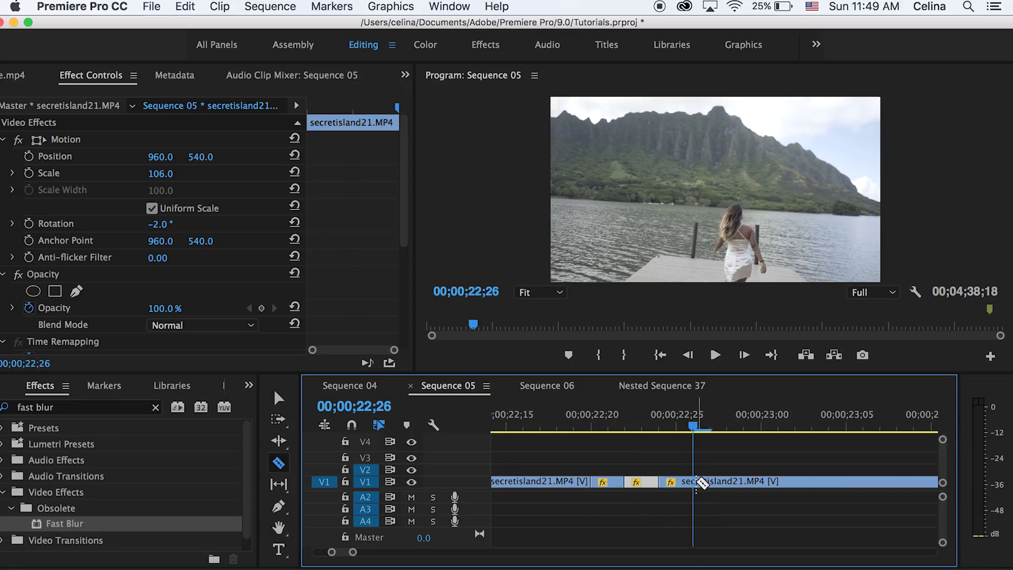
{"action": "left_click", "coordinate": [693, 481]}
{"action": "key", "text": "v"}
{"action": "left_click", "coordinate": [680, 482]}
{"action": "left_click", "coordinate": [639, 481]}
{"action": "left_click", "coordinate": [642, 423]}
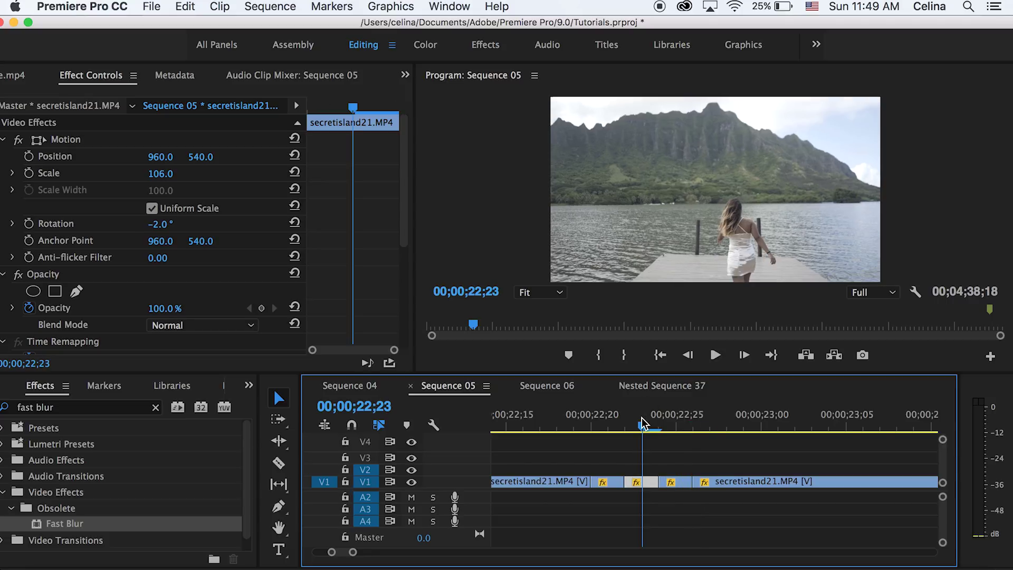
{"action": "mouse_move", "coordinate": [640, 422]}
{"action": "left_mouse_down"}
{"action": "mouse_move", "coordinate": [608, 425]}
{"action": "mouse_move", "coordinate": [728, 428]}
{"action": "mouse_move", "coordinate": [642, 422]}
{"action": "left_mouse_up"}
{"action": "left_click", "coordinate": [714, 479]}
{"action": "left_click", "coordinate": [738, 419]}
Save the Motion settings of the segment between 00;00;22;22 and 00;00;22;24 as a preset named Rotate Logan Paul.
{"action": "left_click", "coordinate": [640, 481]}
{"action": "left_click", "coordinate": [53, 222]}
{"action": "right_click", "coordinate": [61, 140]}
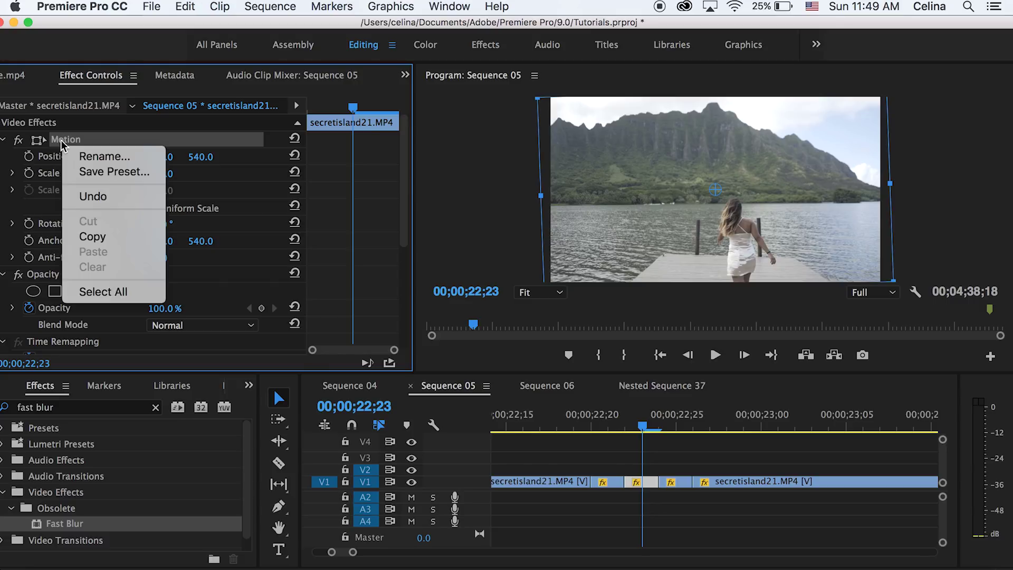
{"action": "left_click", "coordinate": [100, 170]}
{"action": "type", "text": "r"}
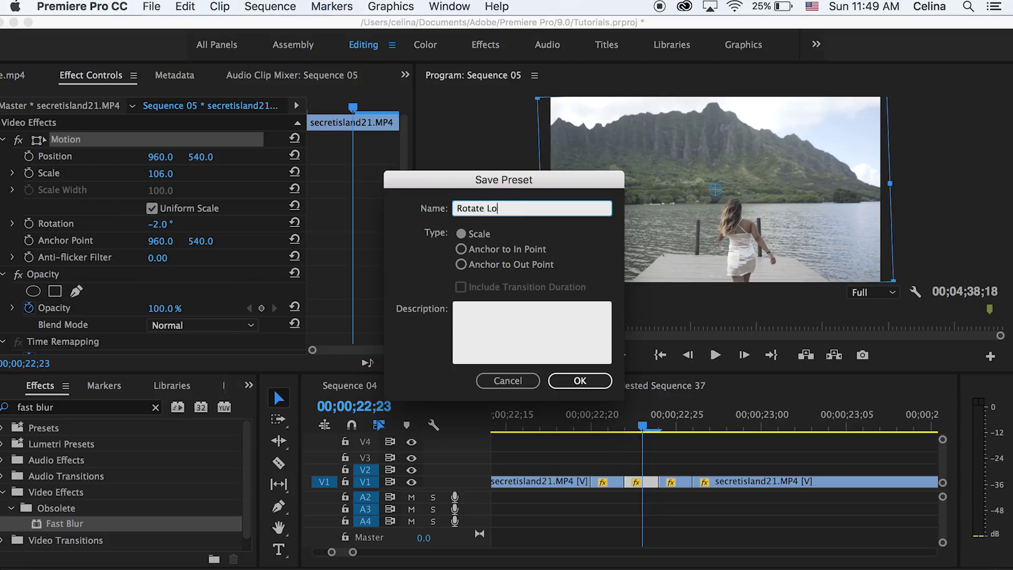
{"action": "type", "text": "otate Logan Paul"}
{"action": "key", "text": "Return"}
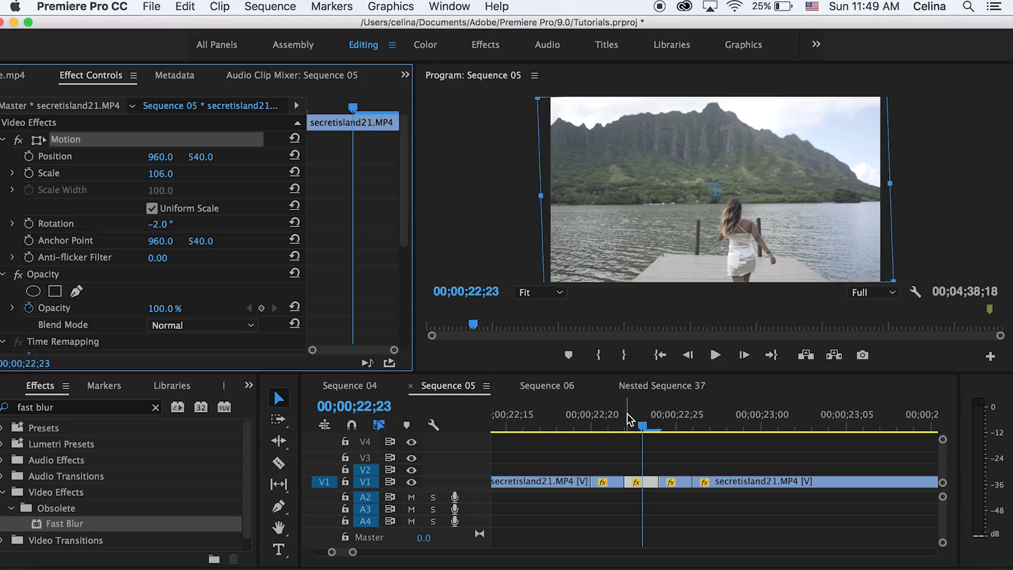
Find the Rotate Logan Paul preset by searching for rotate and apply it to the segment between 00;00;22;24 and 00;00;22;26.
{"action": "left_click_drag", "start_coordinate": [627, 413], "coordinate": [677, 417]}
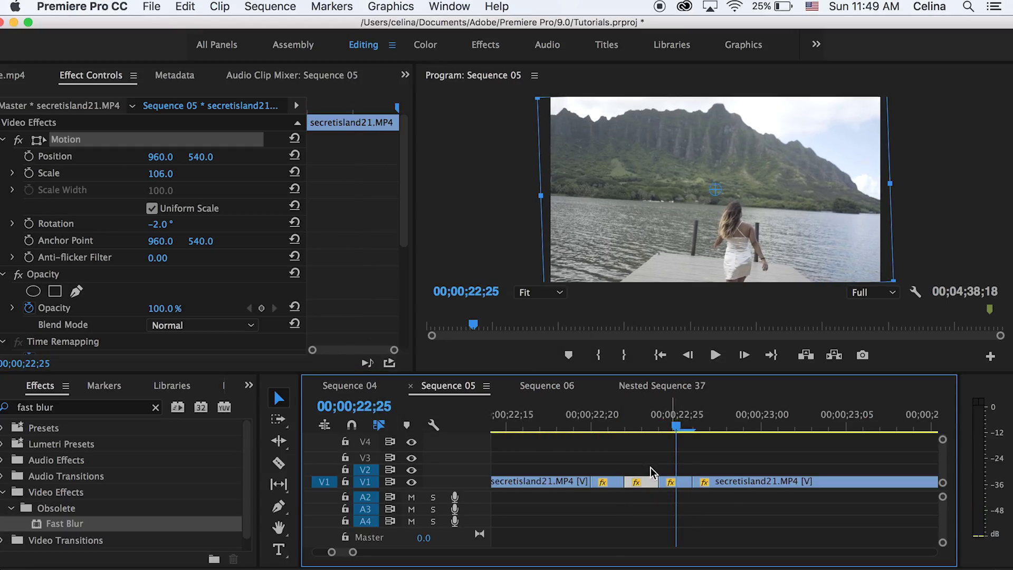
{"action": "left_click", "coordinate": [155, 407]}
{"action": "type", "text": "rotate"}
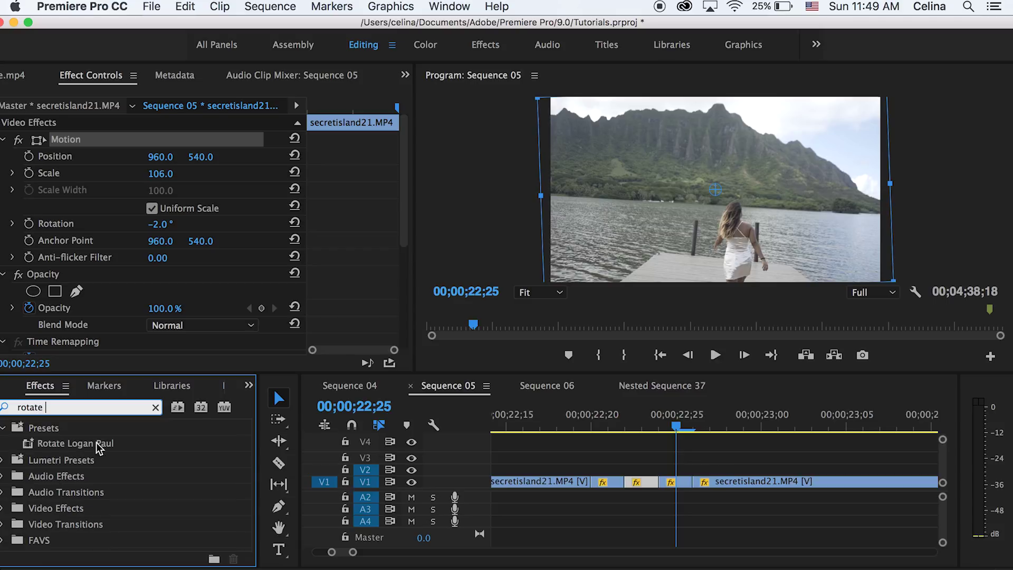
{"action": "left_click_drag", "start_coordinate": [100, 448], "coordinate": [692, 483]}
Cut the rest of secretisland21.MP4 into two-frame segments at 00;00;22;28, 00;00;23;00 and 00;00;23;02.
{"action": "key", "text": "c"}
{"action": "left_click", "coordinate": [707, 483]}
{"action": "left_click", "coordinate": [735, 482]}
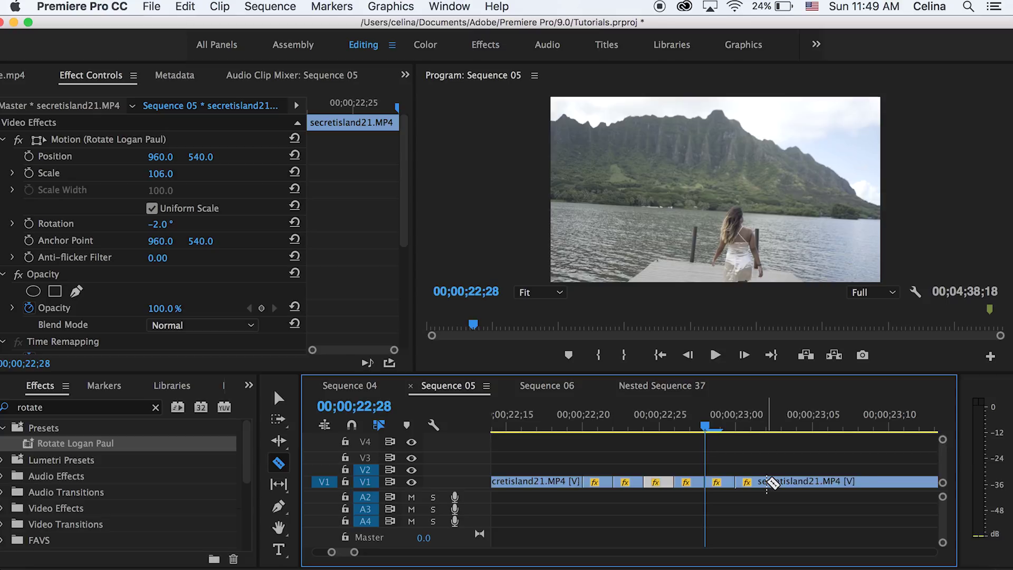
{"action": "left_click", "coordinate": [766, 483]}
{"action": "key", "text": "v"}
Apply the Rotate Logan Paul preset to the segment between 00;00;22;28 and 00;00;23;00, and scrub through the result.
{"action": "left_click_drag", "start_coordinate": [691, 425], "coordinate": [725, 427]}
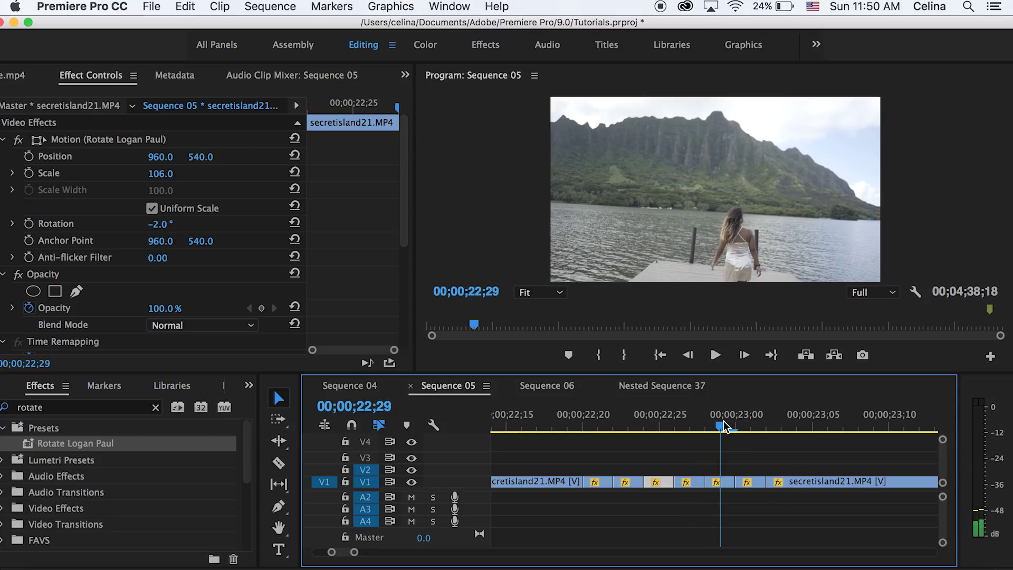
{"action": "left_click", "coordinate": [723, 484]}
{"action": "left_click_drag", "start_coordinate": [87, 443], "coordinate": [714, 483]}
{"action": "left_click_drag", "start_coordinate": [720, 425], "coordinate": [798, 425]}
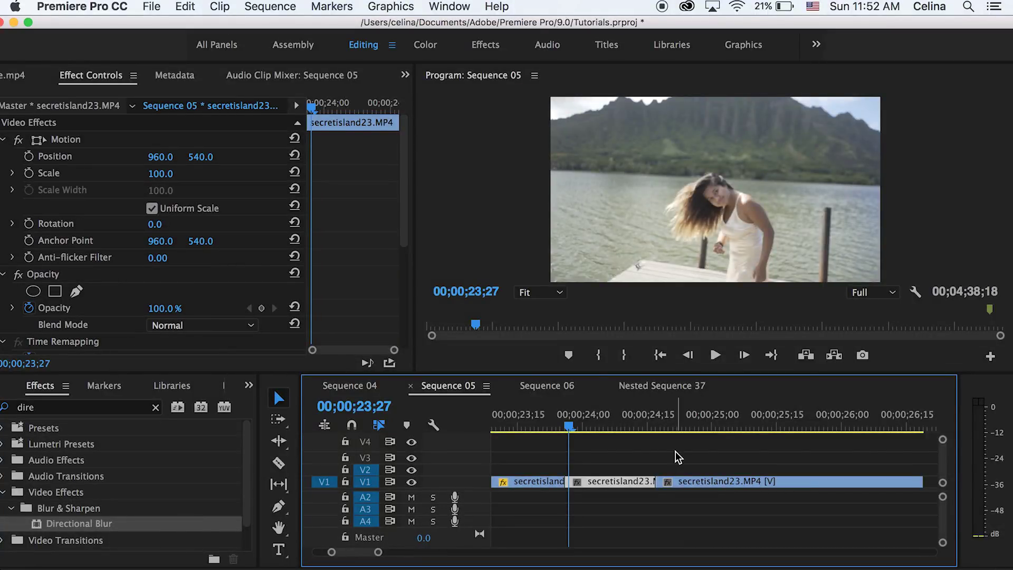
Undo the last cut in secretisland23.MP4 and keyframe the clip's Scale at 175 on its first frame, 00;00;23;26.
{"action": "key", "text": "super+z"}
{"action": "left_click_drag", "start_coordinate": [570, 425], "coordinate": [565, 426]}
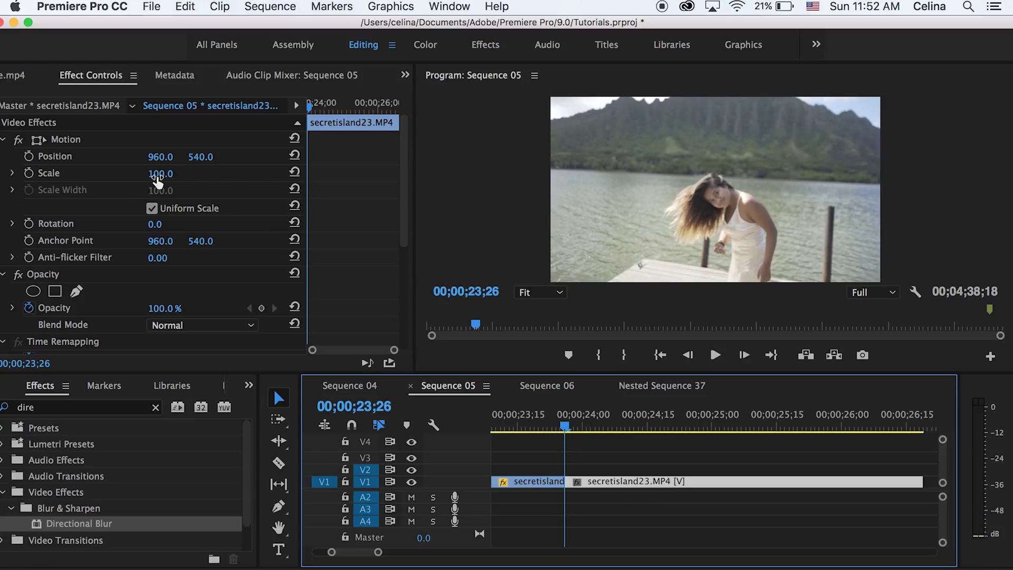
{"action": "left_click", "coordinate": [157, 174]}
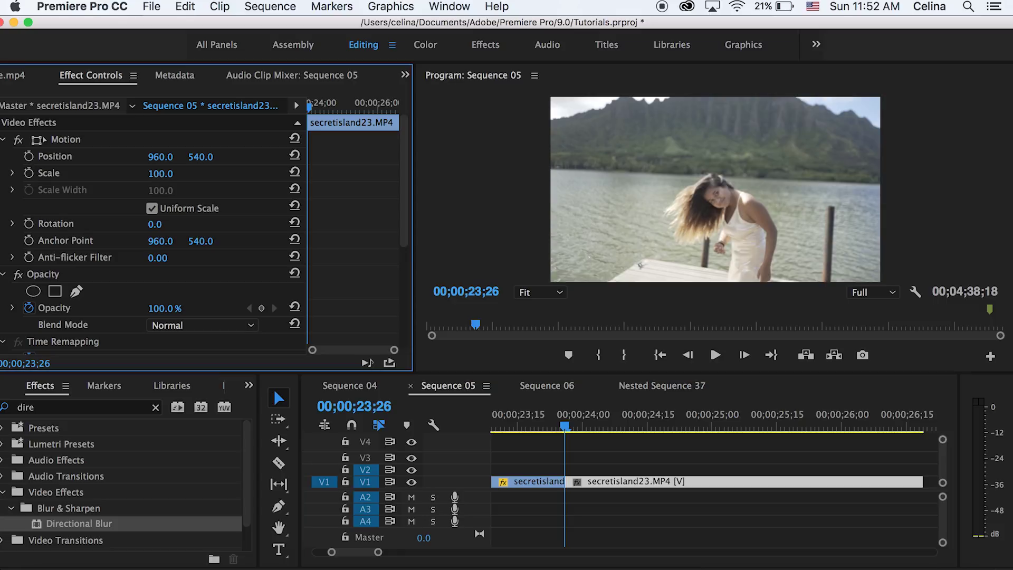
{"action": "type", "text": "175"}
{"action": "key", "text": "Return"}
{"action": "left_click", "coordinate": [29, 173]}
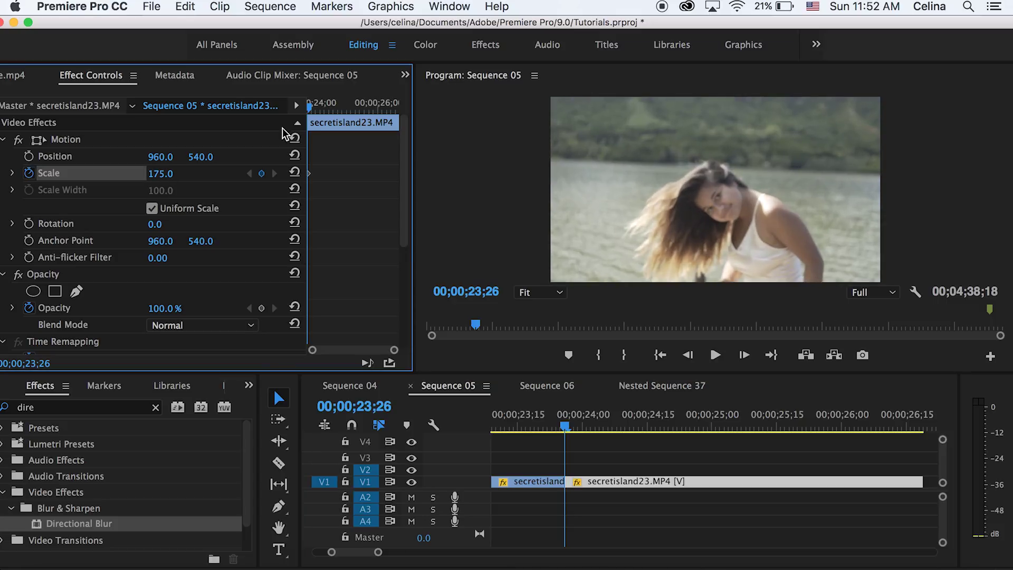
Add a second Scale keyframe by resetting the scale of secretisland23.MP4 to 100 at 00;00;24;08, and play it.
{"action": "left_click_drag", "start_coordinate": [309, 107], "coordinate": [325, 109]}
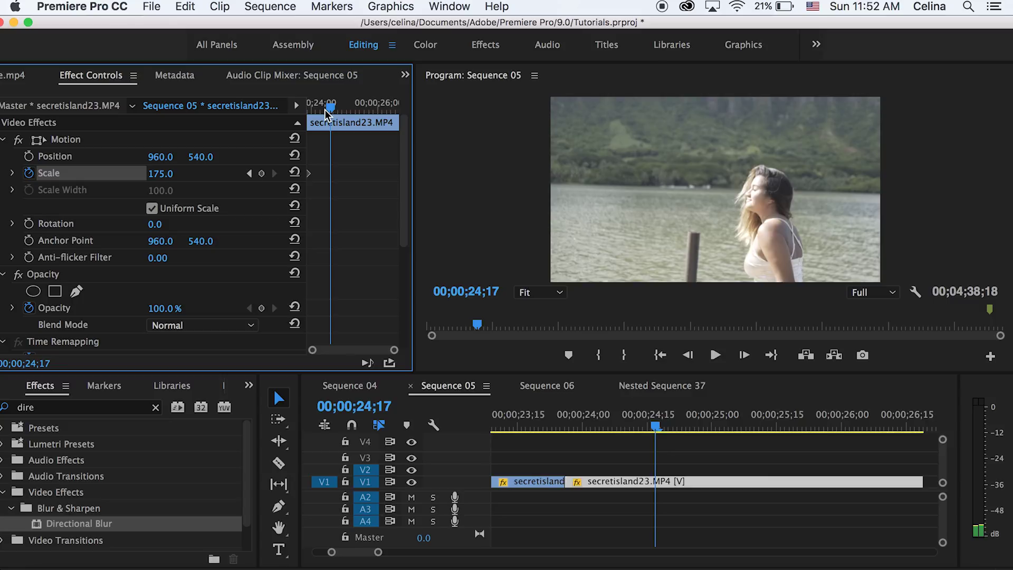
{"action": "left_click_drag", "start_coordinate": [325, 109], "coordinate": [300, 107]}
{"action": "left_click", "coordinate": [293, 172]}
{"action": "key", "text": "space"}
{"action": "key", "text": "space"}
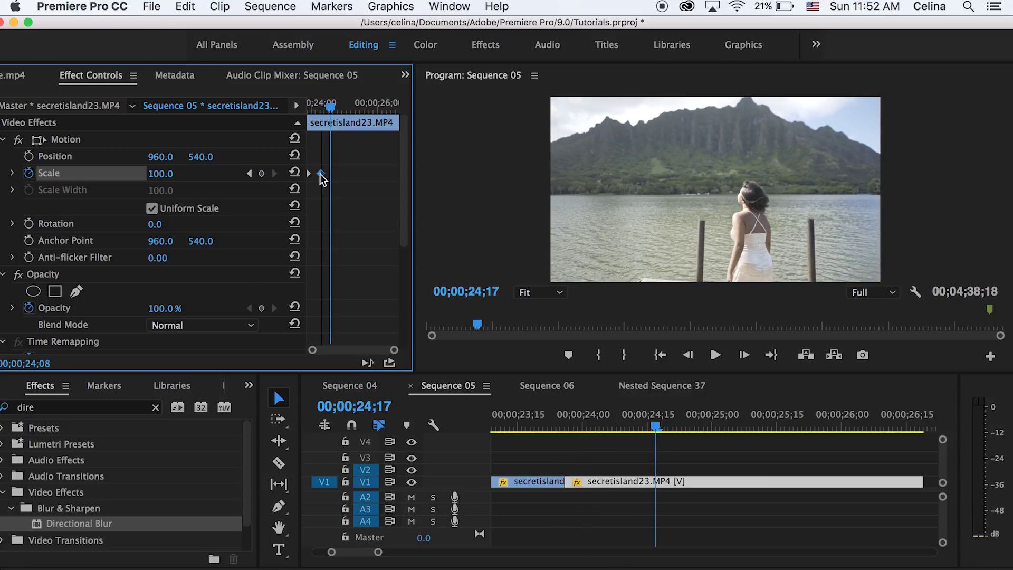
Move the second Scale keyframe of secretisland23.MP4 close to the first one to speed up the zoom-out, and play it.
{"action": "left_click_drag", "start_coordinate": [320, 174], "coordinate": [313, 174]}
{"action": "key", "text": "Left"}
{"action": "key", "text": "Up"}
{"action": "key", "text": "space"}
{"action": "key", "text": "space"}
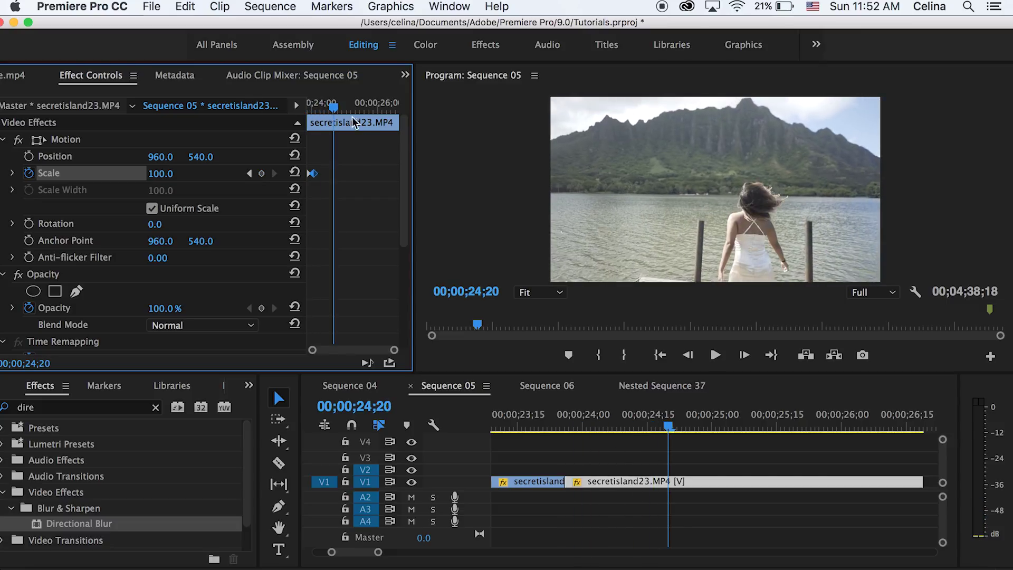
Play the cut into secretisland23.MP4 repeatedly to review the quick zoom-out.
{"action": "left_click_drag", "start_coordinate": [333, 107], "coordinate": [272, 108]}
{"action": "key", "text": "space"}
{"action": "key", "text": "space"}
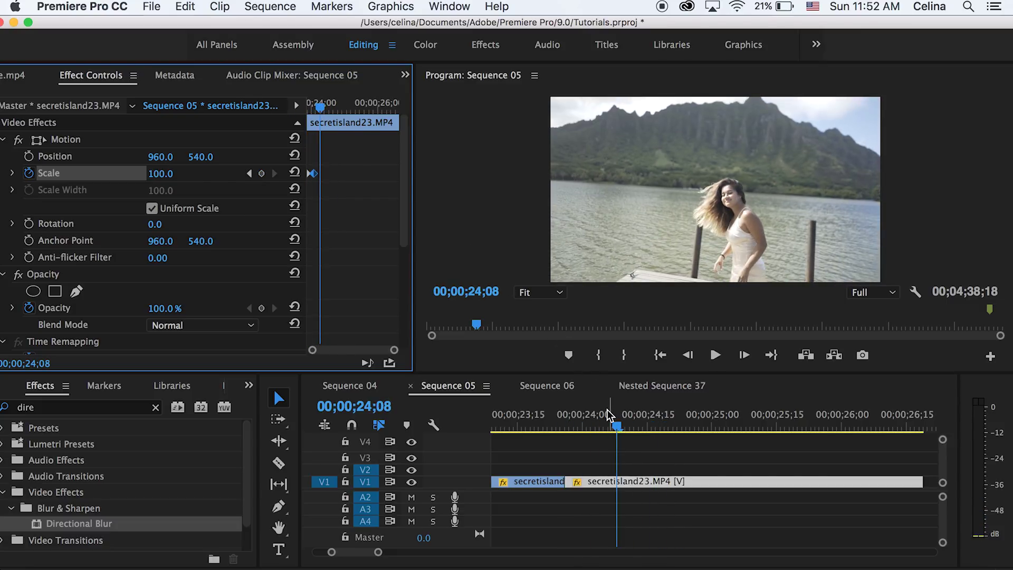
{"action": "left_click", "coordinate": [566, 421]}
{"action": "key", "text": "space"}
{"action": "left_click", "coordinate": [564, 420]}
{"action": "key", "text": "space"}
{"action": "left_click", "coordinate": [566, 420]}
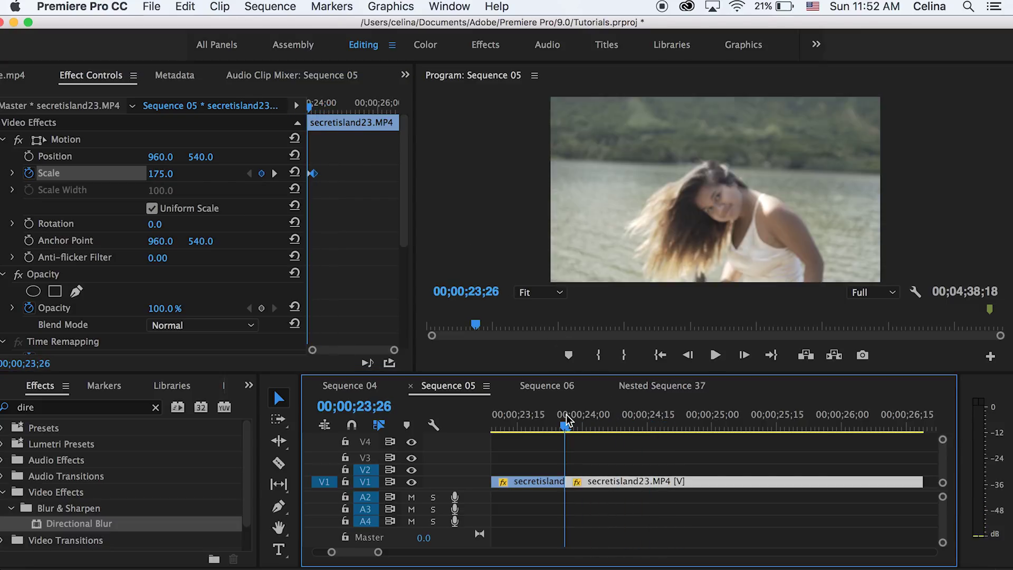
{"action": "left_click", "coordinate": [552, 414]}
{"action": "key", "text": "space"}
{"action": "left_click_drag", "start_coordinate": [552, 414], "coordinate": [600, 402]}
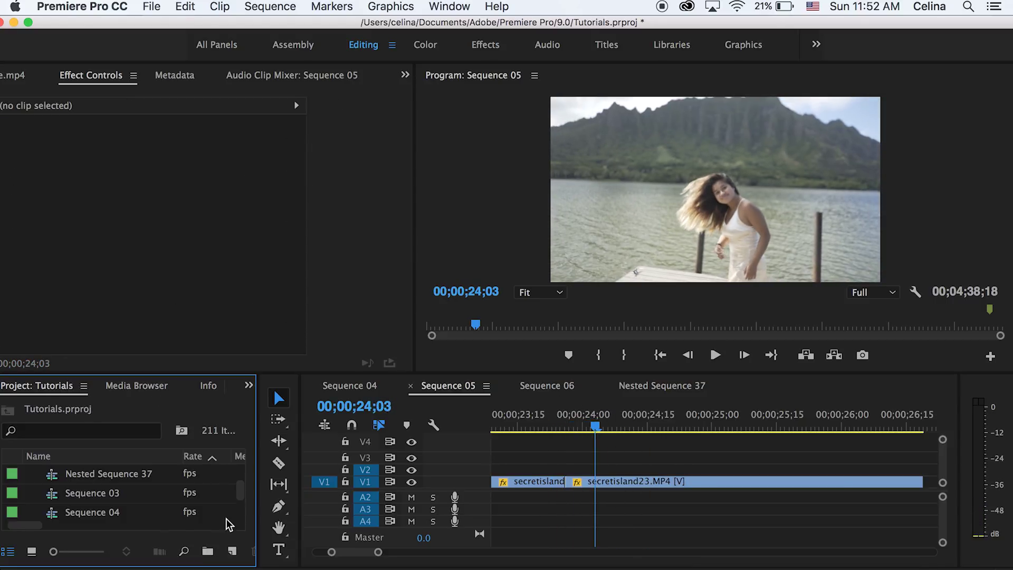
Create a white (FFFFFF) color matte named white.
{"action": "left_click", "coordinate": [232, 551]}
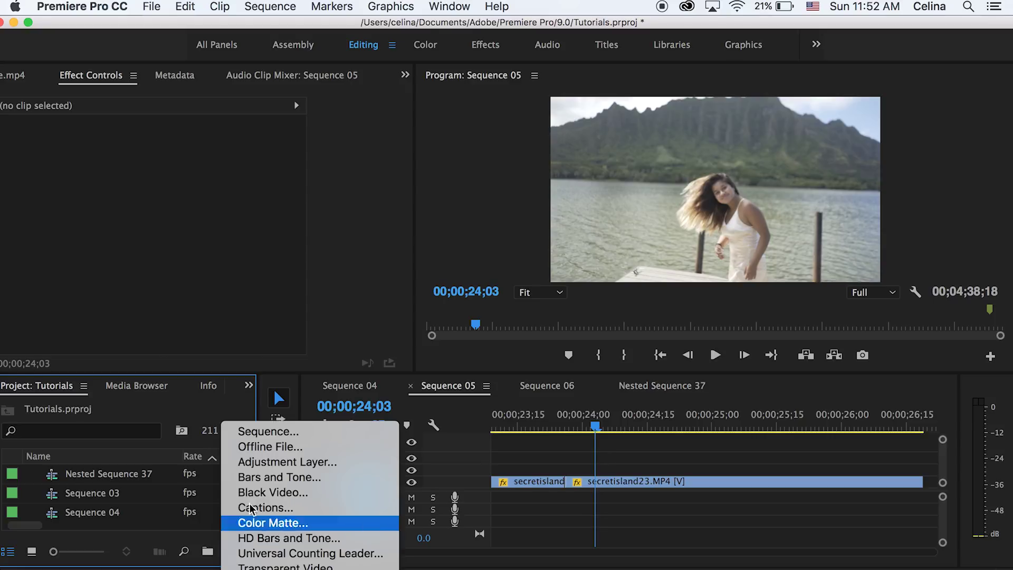
{"action": "left_click", "coordinate": [278, 522]}
{"action": "left_click", "coordinate": [594, 362]}
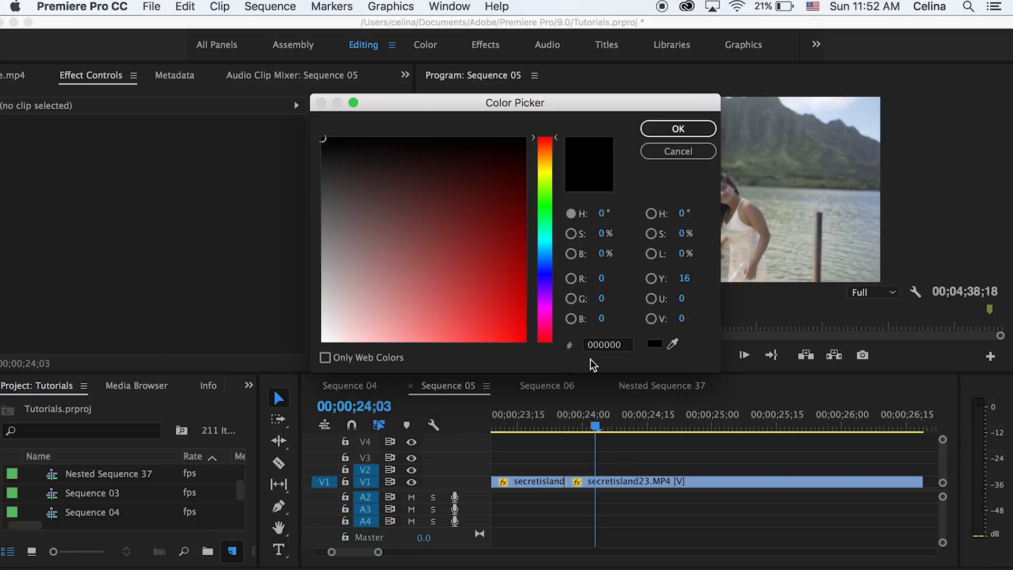
{"action": "left_click_drag", "start_coordinate": [370, 327], "coordinate": [320, 346]}
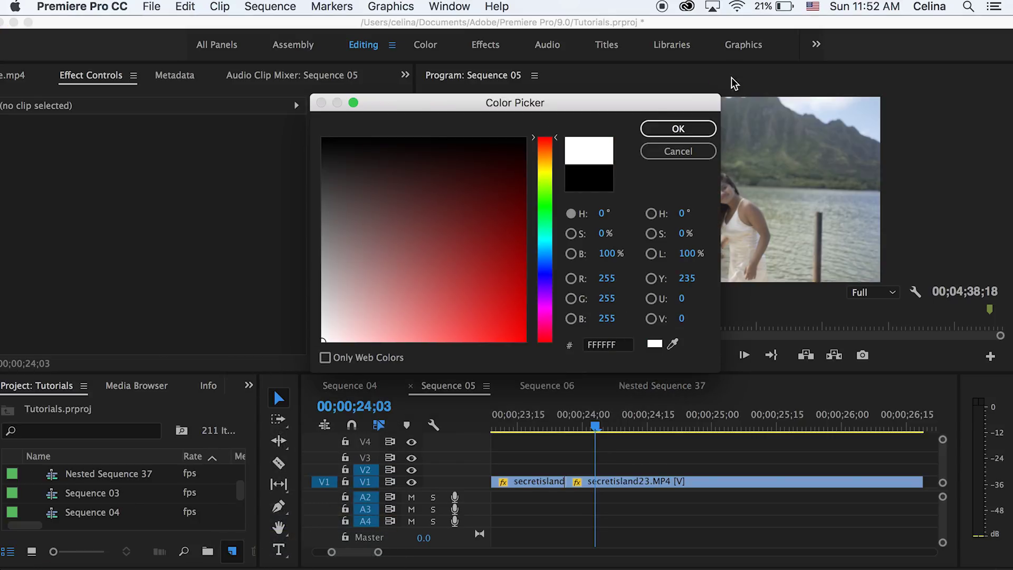
{"action": "left_click", "coordinate": [681, 130]}
{"action": "type", "text": "w"}
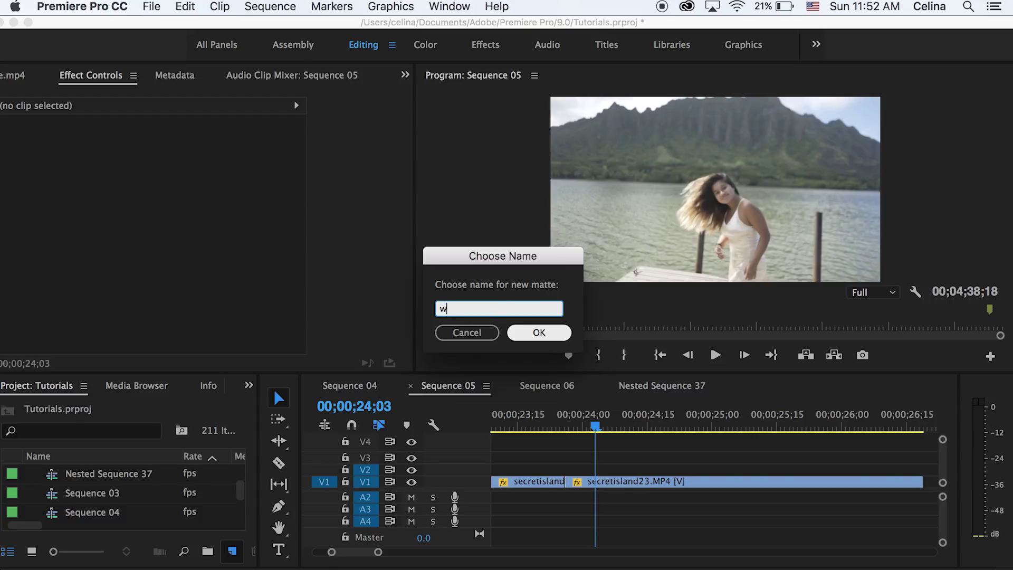
{"action": "type", "text": "hite"}
{"action": "key", "text": "Return"}
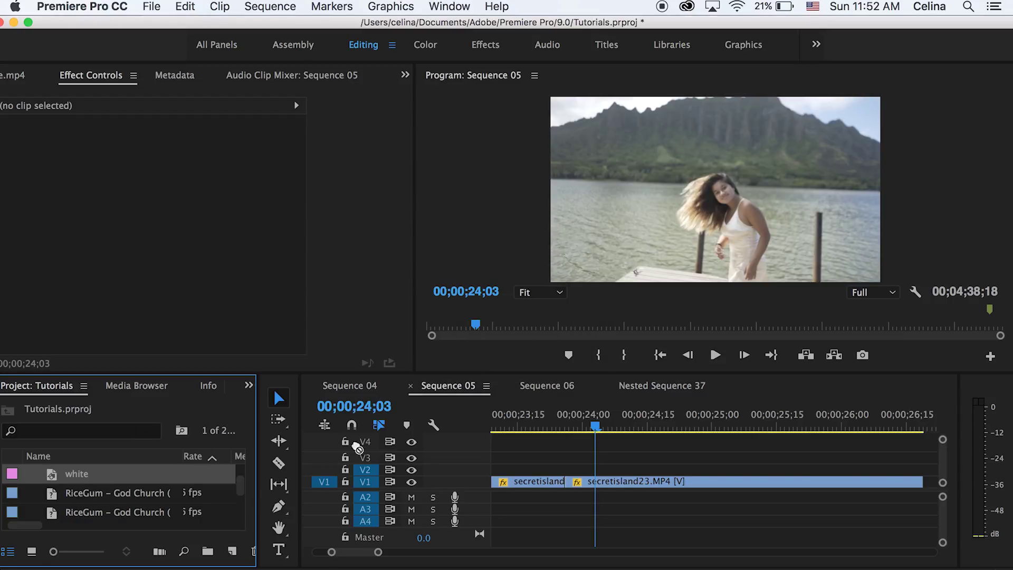
Place the white matte on V2 above the start of secretisland23.MP4 and set its Opacity to 20% at 00;00;24;00.
{"action": "left_click_drag", "start_coordinate": [358, 448], "coordinate": [586, 470]}
{"action": "left_click", "coordinate": [585, 422]}
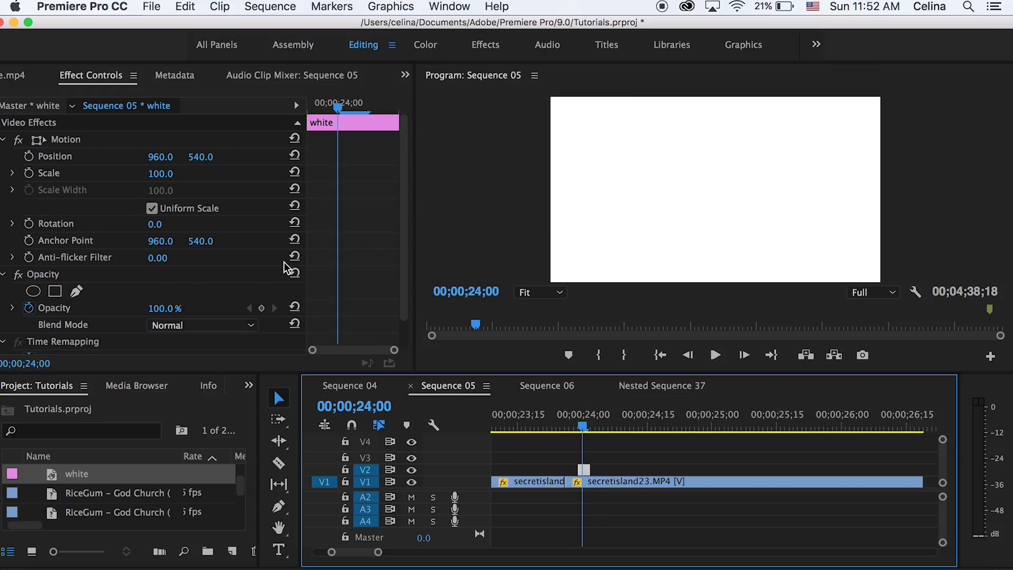
{"action": "left_click_drag", "start_coordinate": [168, 311], "coordinate": [127, 312]}
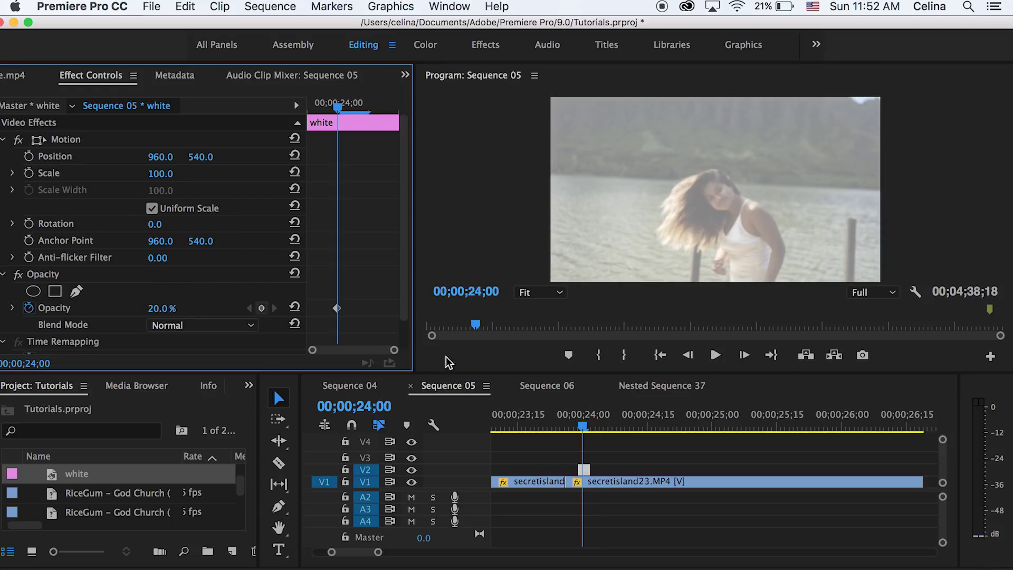
Play the sequence around the white matte and check the flash's opacity at 00;00;24;00.
{"action": "left_click", "coordinate": [570, 416]}
{"action": "key", "text": "space"}
{"action": "left_click_drag", "start_coordinate": [571, 422], "coordinate": [582, 425]}
{"action": "left_click_drag", "start_coordinate": [168, 309], "coordinate": [186, 308]}
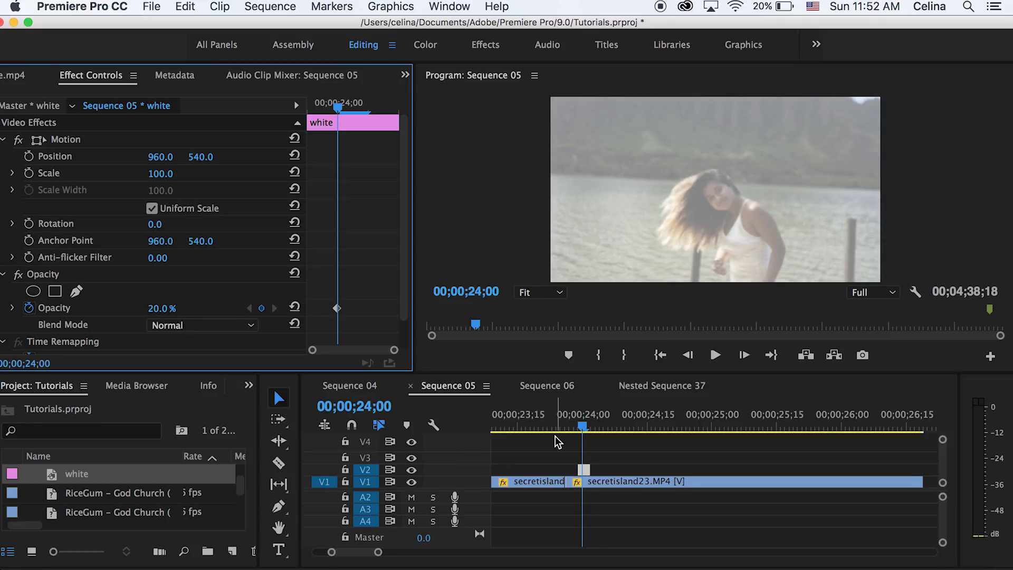
Trim the white matte on V2 to a single frame ending at 00;00;24;00 and play the flash.
{"action": "scroll", "coordinate": [554, 442], "scroll_direction": "up", "scroll_amount": 2}
{"action": "left_click_drag", "start_coordinate": [615, 468], "coordinate": [602, 467]}
{"action": "left_click", "coordinate": [592, 417]}
{"action": "key", "text": "space"}
Create a new adjustment layer with the default video settings.
{"action": "left_click", "coordinate": [230, 551]}
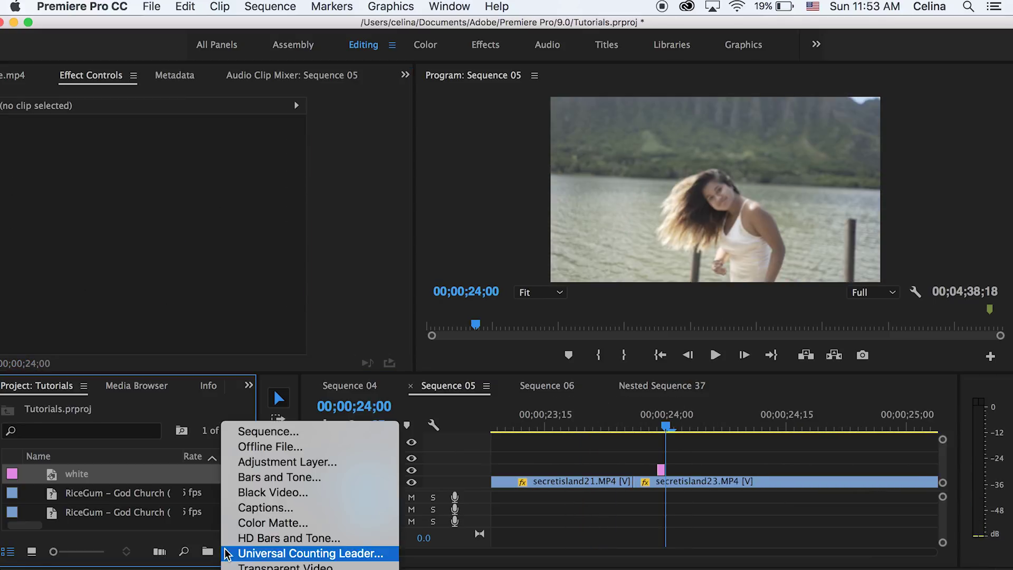
{"action": "left_click", "coordinate": [258, 461]}
{"action": "left_click", "coordinate": [601, 362]}
Place the adjustment layer on V3 and trim it to two frames, from 00;00;23;27 up to the start of the white matte.
{"action": "left_click_drag", "start_coordinate": [103, 474], "coordinate": [679, 457]}
{"action": "left_click_drag", "start_coordinate": [872, 456], "coordinate": [648, 455]}
{"action": "left_click_drag", "start_coordinate": [643, 422], "coordinate": [653, 420]}
{"action": "left_click", "coordinate": [654, 468]}
{"action": "key", "text": "="}
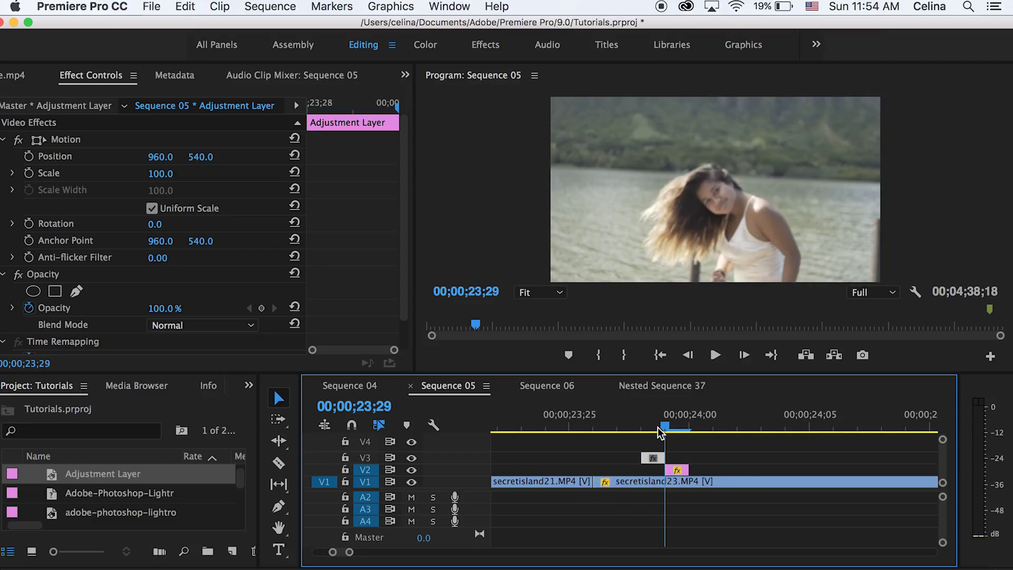
{"action": "left_click_drag", "start_coordinate": [645, 459], "coordinate": [622, 459]}
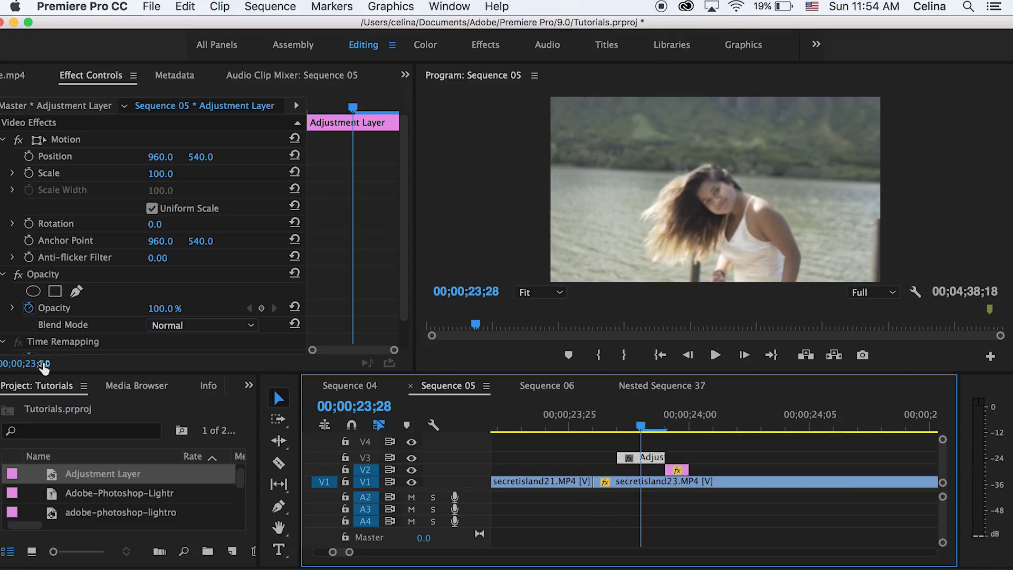
Apply the Invert video effect to the adjustment layer and set Blend With Original to 28%.
{"action": "scroll", "coordinate": [114, 386], "scroll_direction": "down", "scroll_amount": 5}
{"action": "left_click", "coordinate": [32, 387]}
{"action": "left_click", "coordinate": [69, 409]}
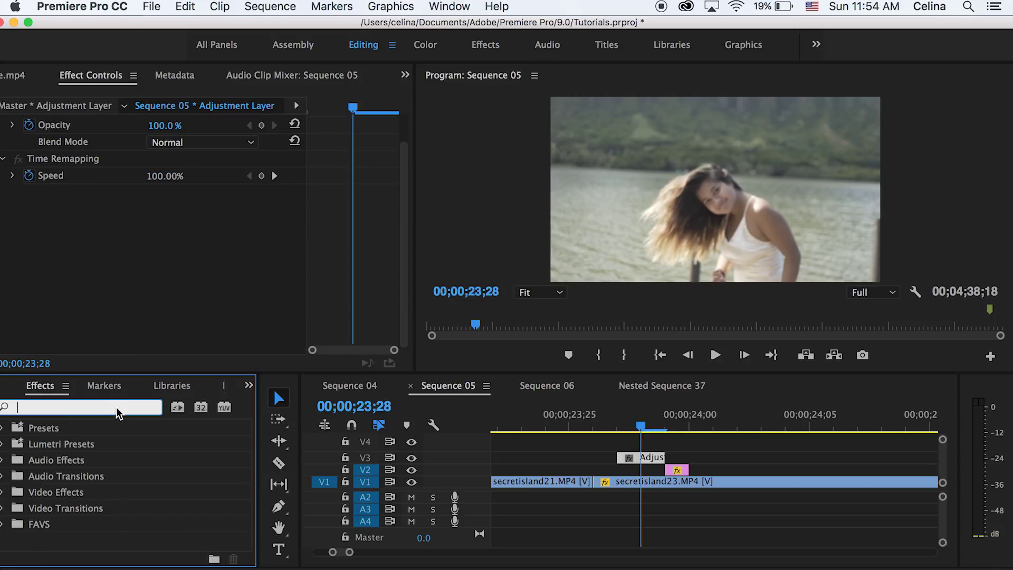
{"action": "type", "text": "invert"}
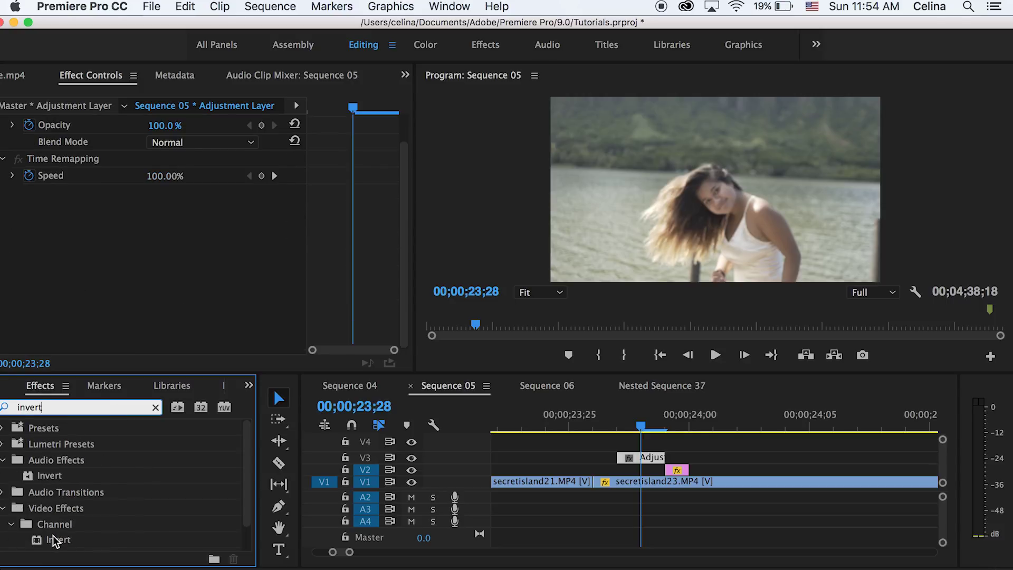
{"action": "left_click_drag", "start_coordinate": [53, 536], "coordinate": [78, 370]}
{"action": "left_click", "coordinate": [185, 226]}
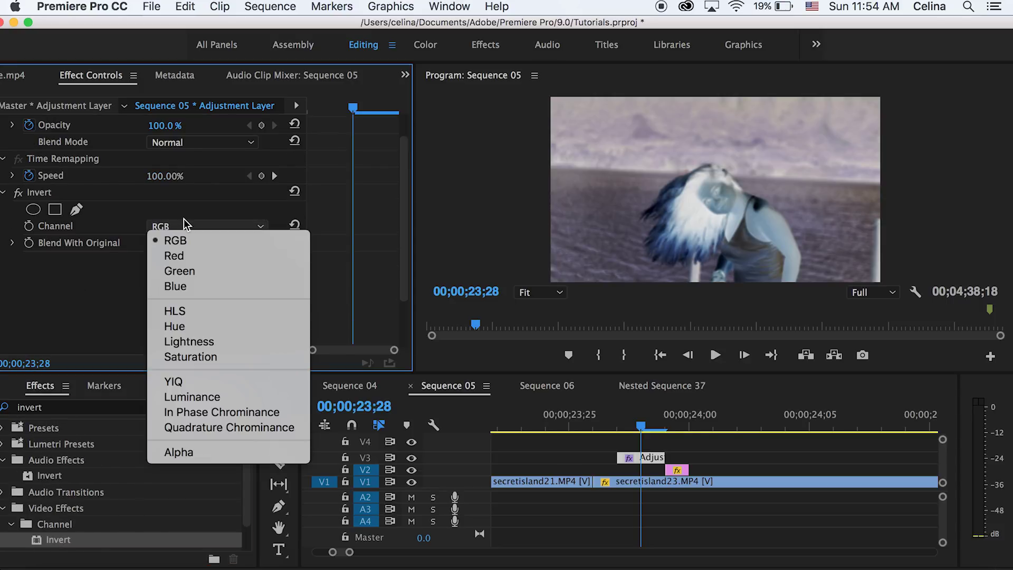
{"action": "left_click", "coordinate": [92, 254]}
{"action": "mouse_move", "coordinate": [156, 245]}
{"action": "left_mouse_down"}
{"action": "mouse_move", "coordinate": [189, 245]}
{"action": "mouse_move", "coordinate": [169, 245]}
{"action": "left_mouse_up"}
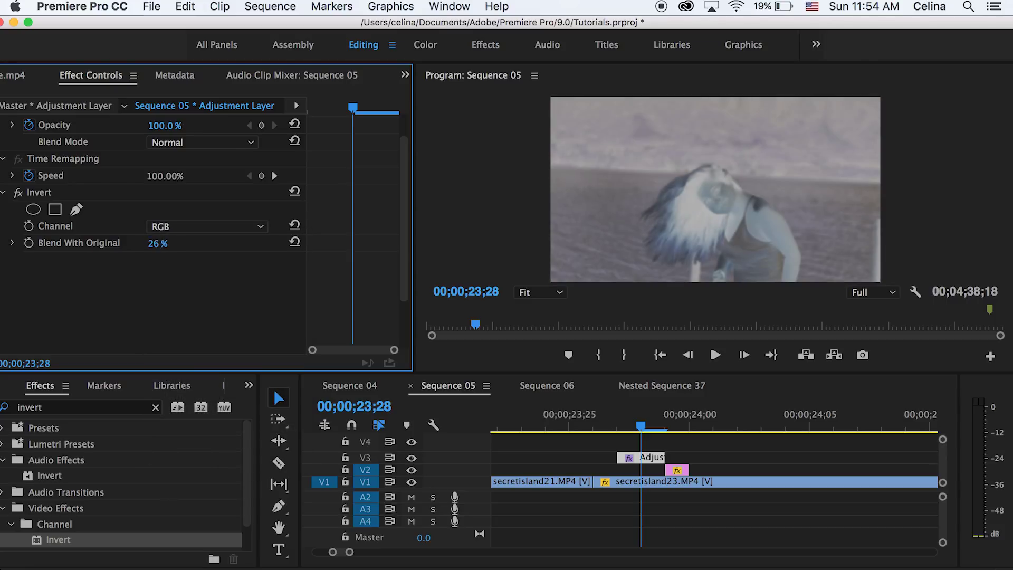
Play the transition into secretisland23.MP4 repeatedly to review the inverted frames together with the white flash.
{"action": "left_click", "coordinate": [594, 414]}
{"action": "left_click", "coordinate": [628, 459]}
{"action": "key", "text": "space"}
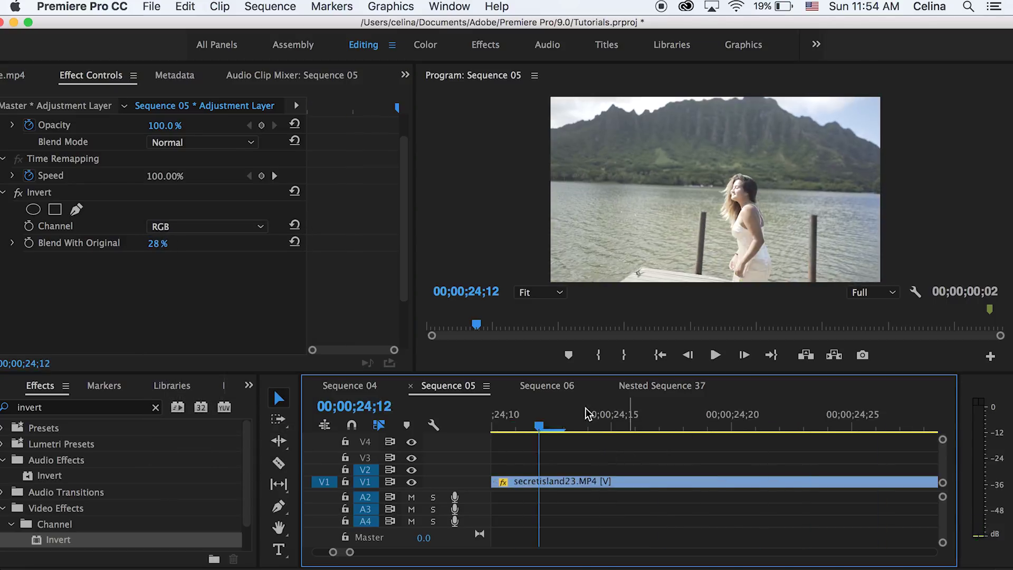
{"action": "key", "text": "space"}
{"action": "key", "text": "minus"}
{"action": "key", "text": "minus"}
{"action": "left_click", "coordinate": [543, 411]}
{"action": "key", "text": "space"}
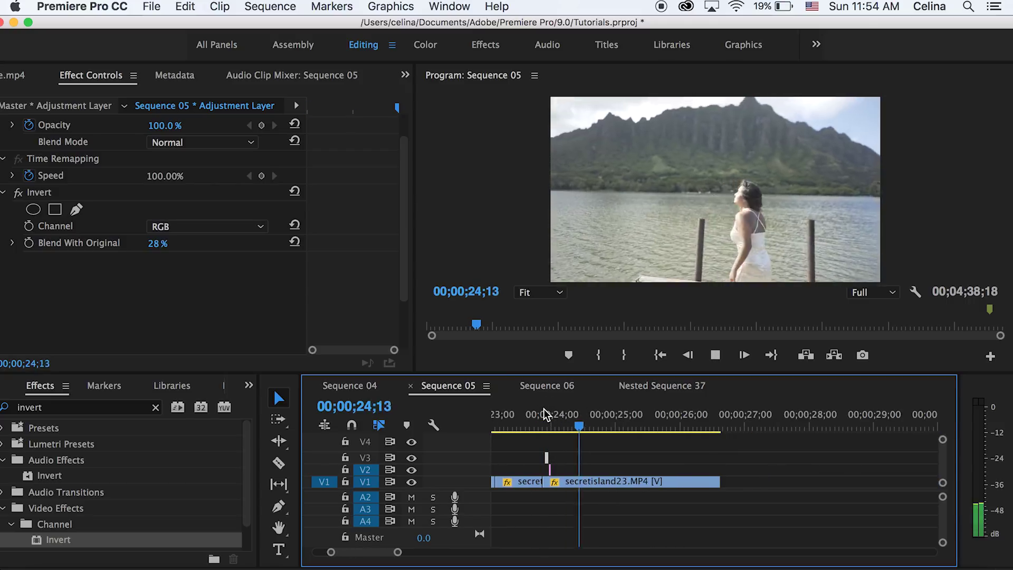
{"action": "left_click", "coordinate": [535, 410]}
{"action": "key", "text": "space"}
{"action": "left_click", "coordinate": [535, 411]}
{"action": "key", "text": "space"}
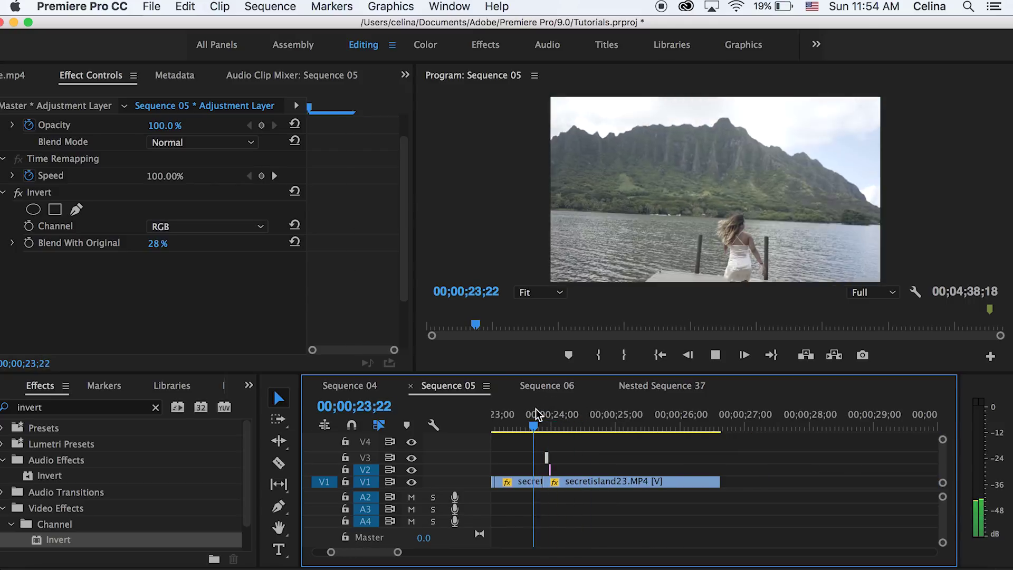
{"action": "left_click", "coordinate": [544, 425]}
{"action": "key", "text": "space"}
{"action": "key", "text": "space"}
{"action": "left_click", "coordinate": [537, 411]}
{"action": "key", "text": "space"}
{"action": "key", "text": "space"}
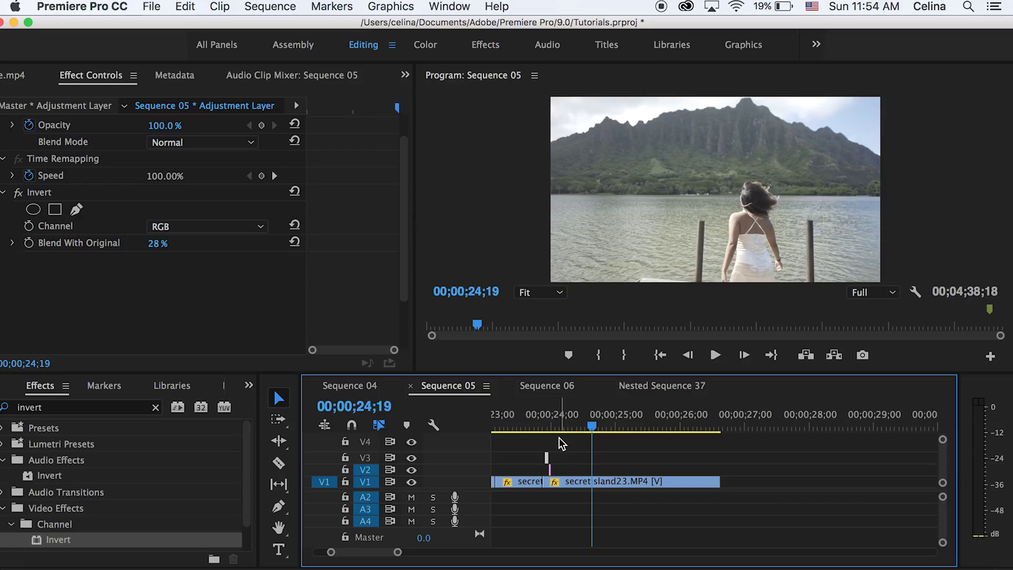
Play on to 00;00;25;03 and cut secretisland23.MP4 on V1 there.
{"action": "key", "text": "space"}
{"action": "key", "text": "space"}
{"action": "key", "text": "c"}
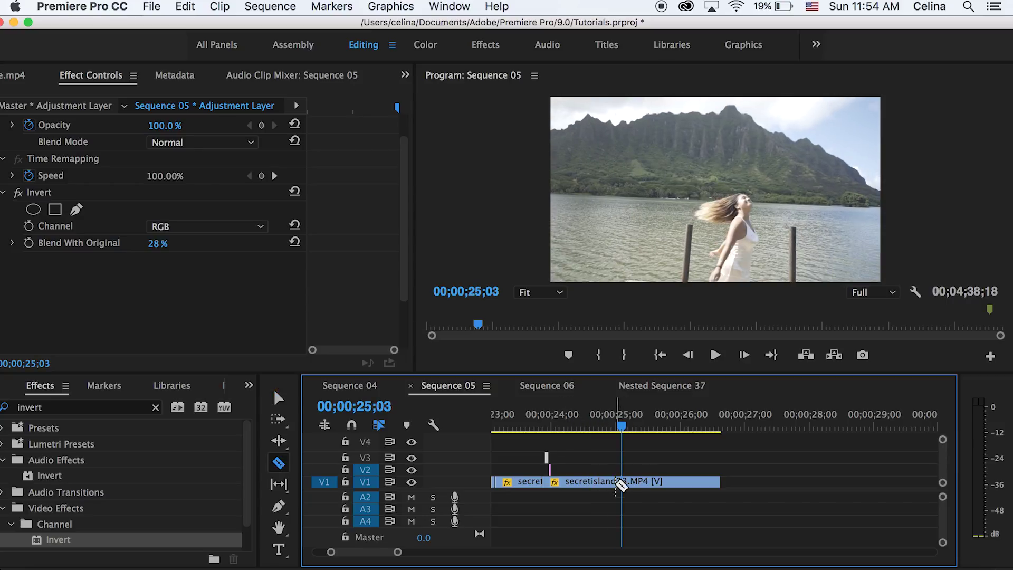
{"action": "left_click", "coordinate": [620, 481]}
{"action": "key", "text": "v"}
Set the speed of the second part of secretisland23.MP4 to 400%.
{"action": "left_click", "coordinate": [620, 481]}
{"action": "key", "text": "space"}
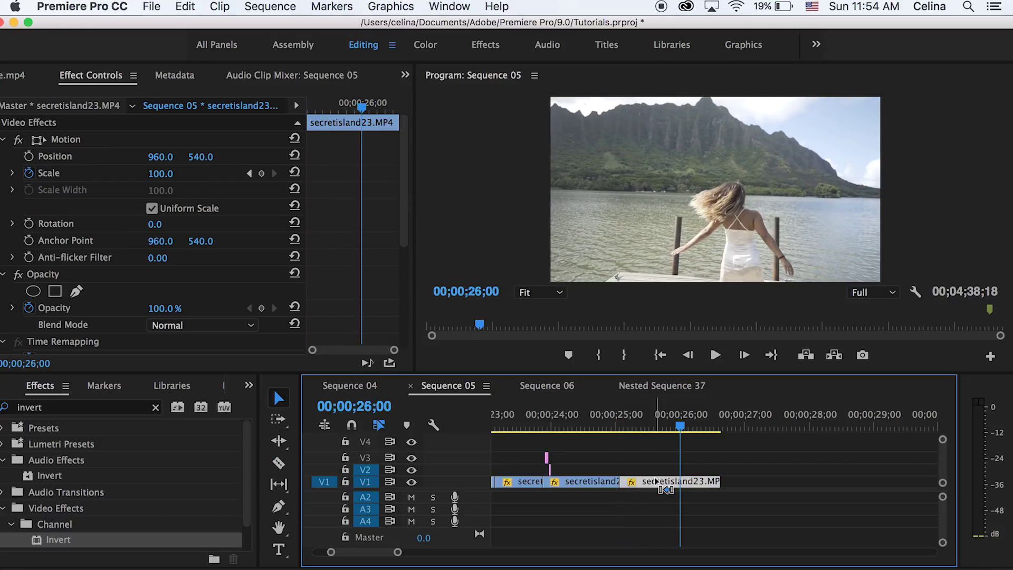
{"action": "key", "text": "super+r"}
{"action": "type", "text": "400"}
{"action": "key", "text": "Return"}
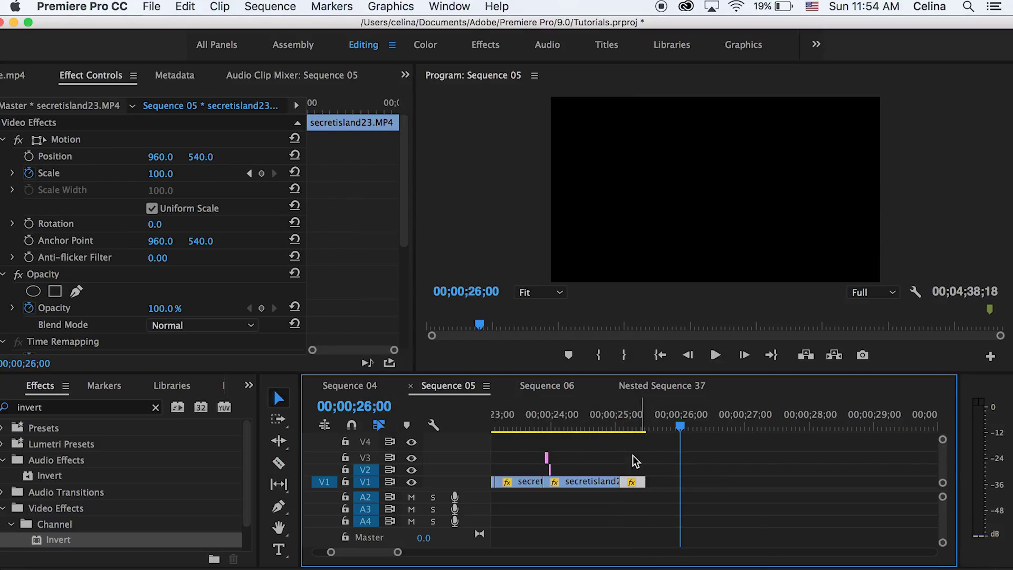
Play the end of the sequence to review the sped-up part of secretisland23.MP4.
{"action": "left_click", "coordinate": [604, 422]}
{"action": "key", "text": "space"}
{"action": "left_click", "coordinate": [625, 419]}
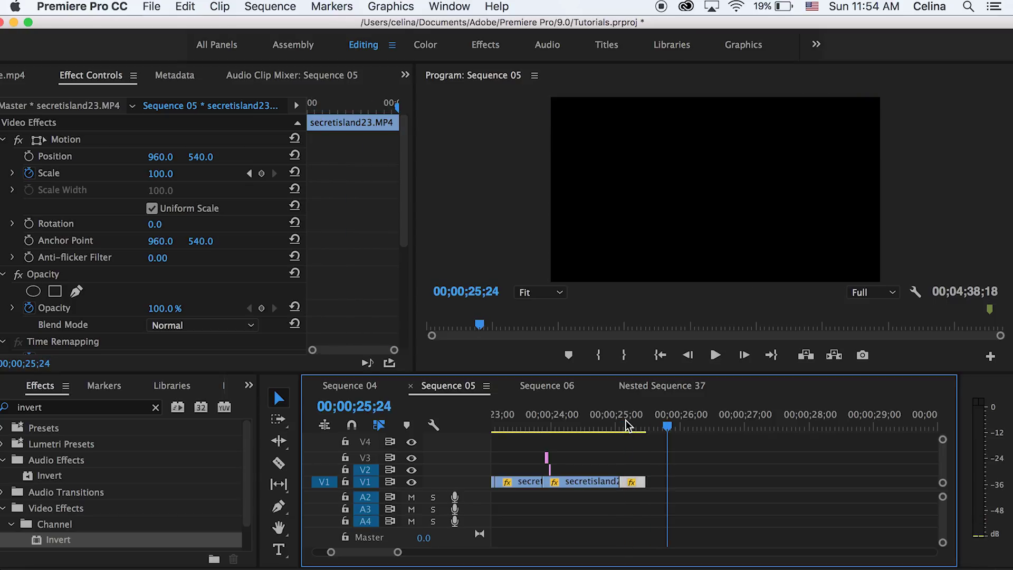
Save the project and move the playhead to the start of the first clip at 00;00;20;17.
{"action": "key", "text": "super+s"}
{"action": "key", "text": "minus"}
{"action": "key", "text": "minus"}
{"action": "left_click", "coordinate": [540, 423]}
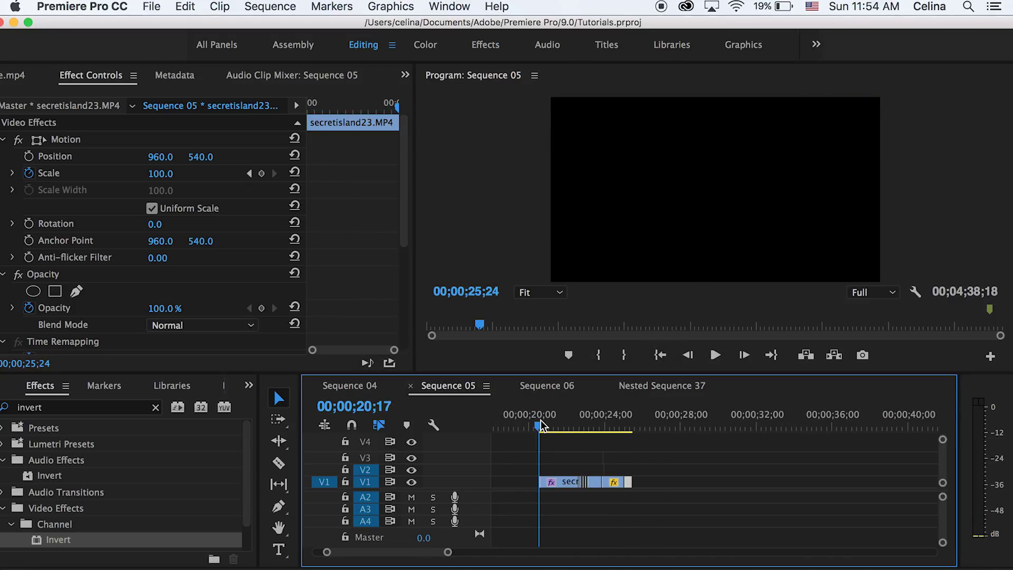